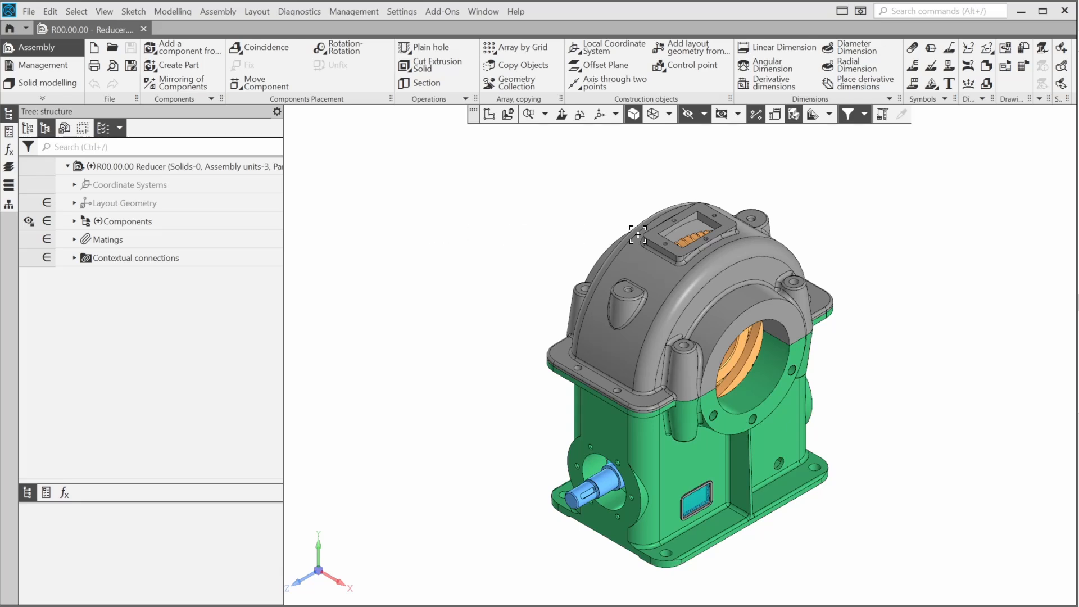
Section the Reducer through Z 0, oriented by a model face, flipped and unfilled
click(813, 116)
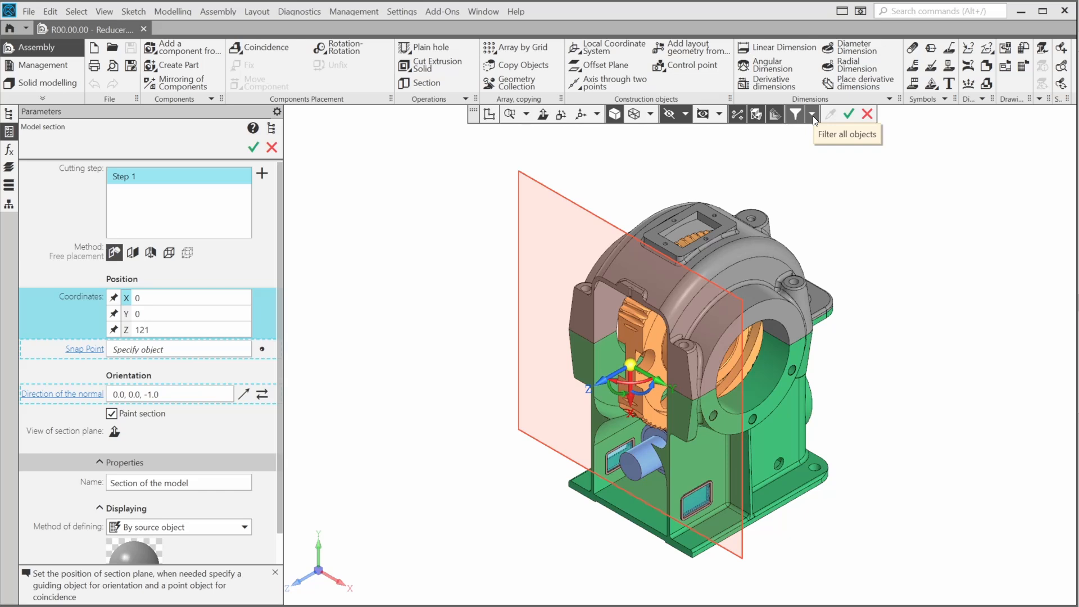
click(180, 331)
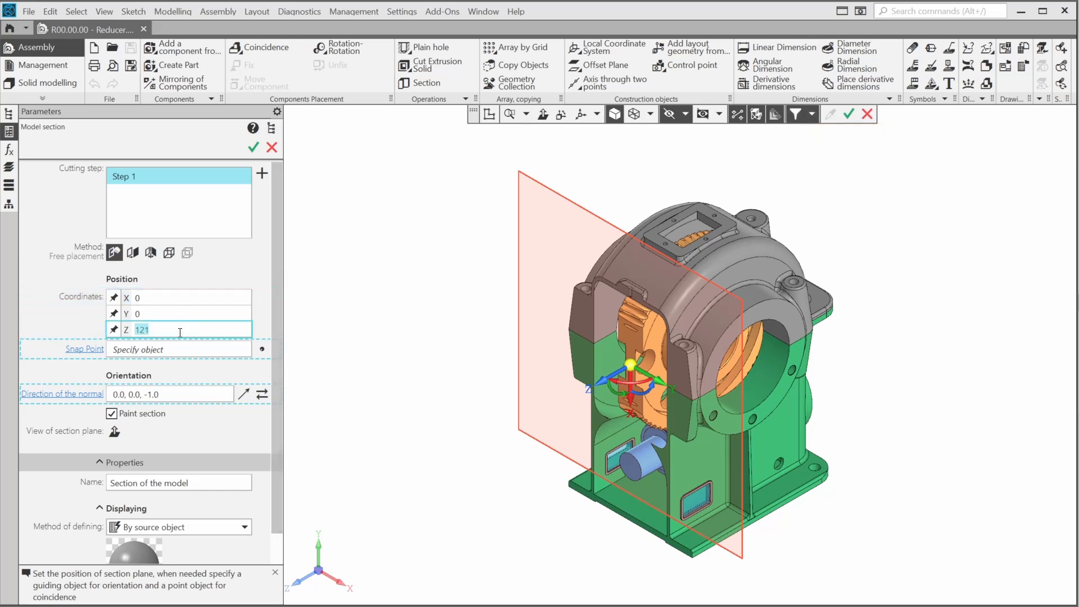
text(0)
key(Return)
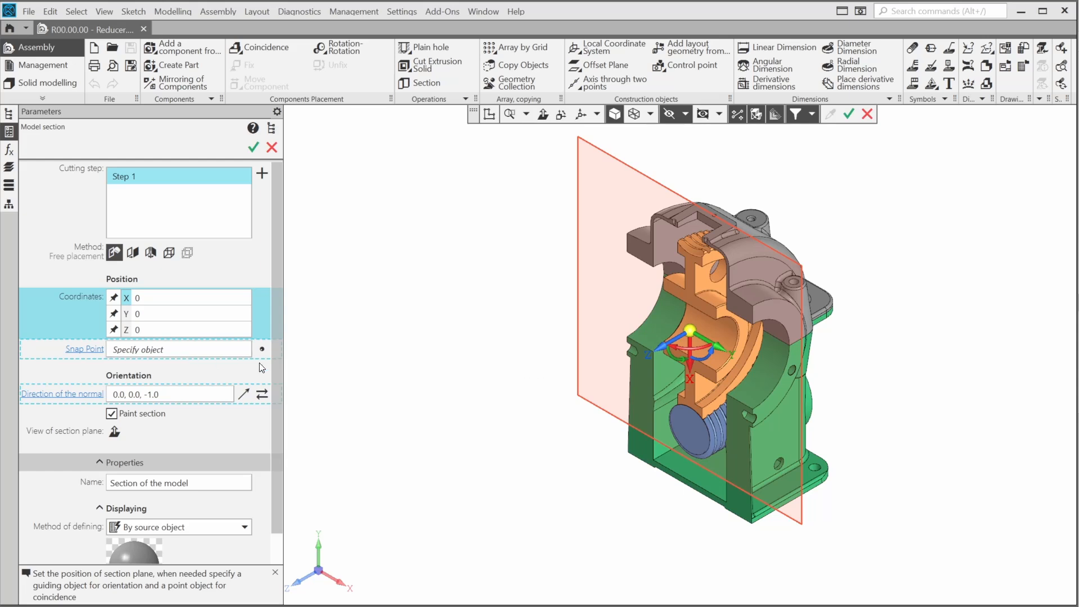
click(691, 350)
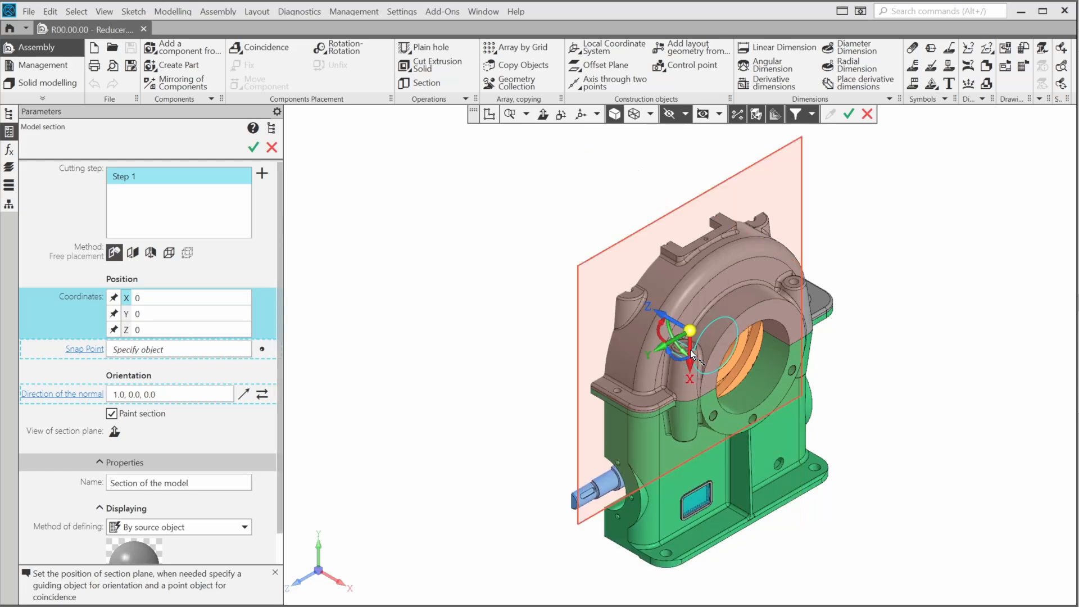
click(262, 395)
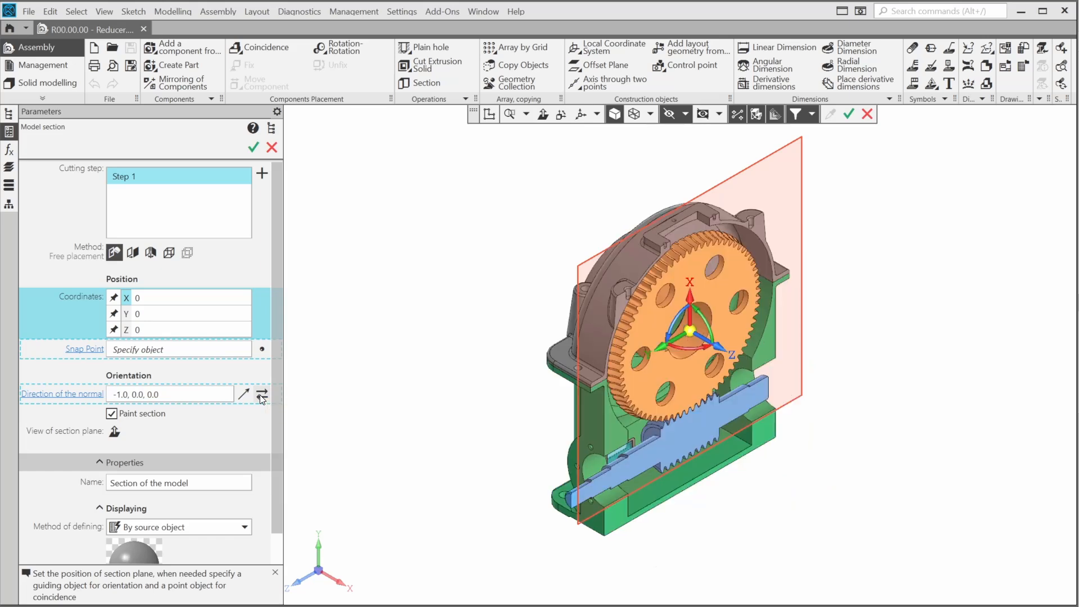
click(112, 414)
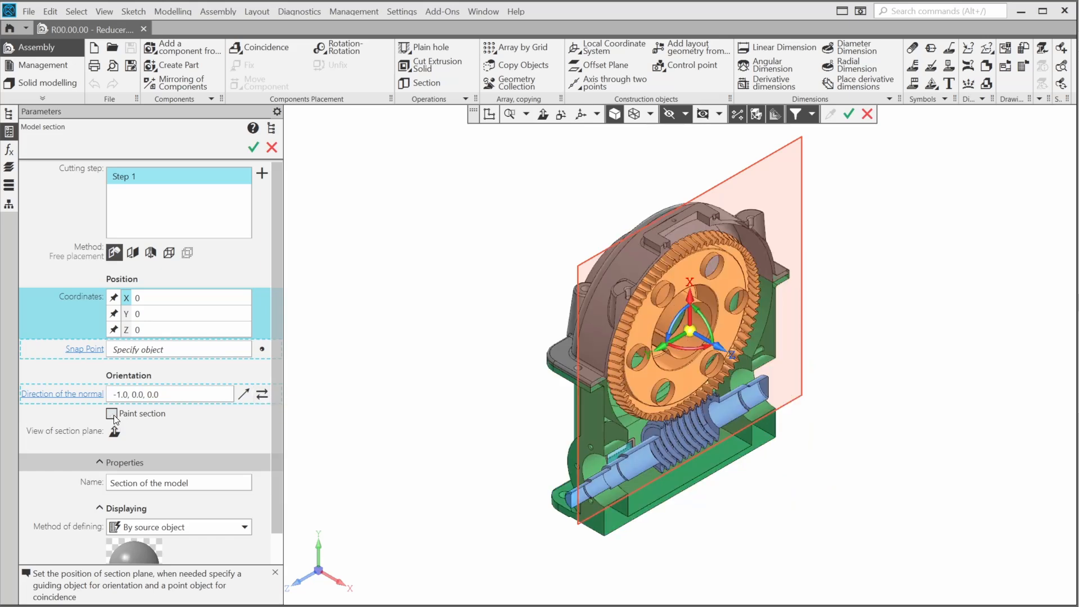
click(254, 147)
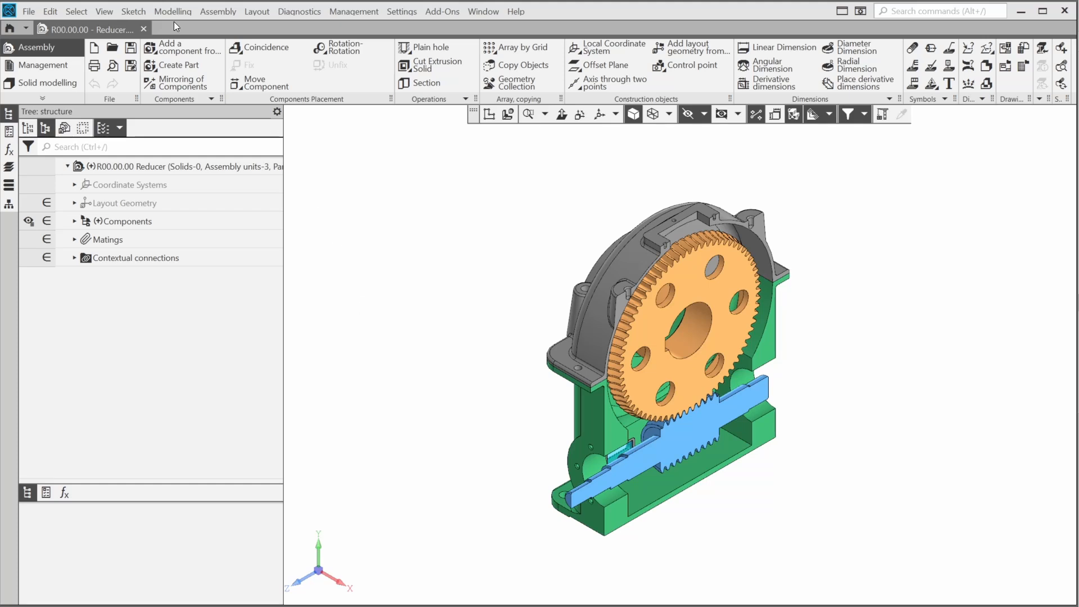
Insert R00.05.00 - Oil Retaining Ring.m3d from file, to be placed by matings
click(176, 46)
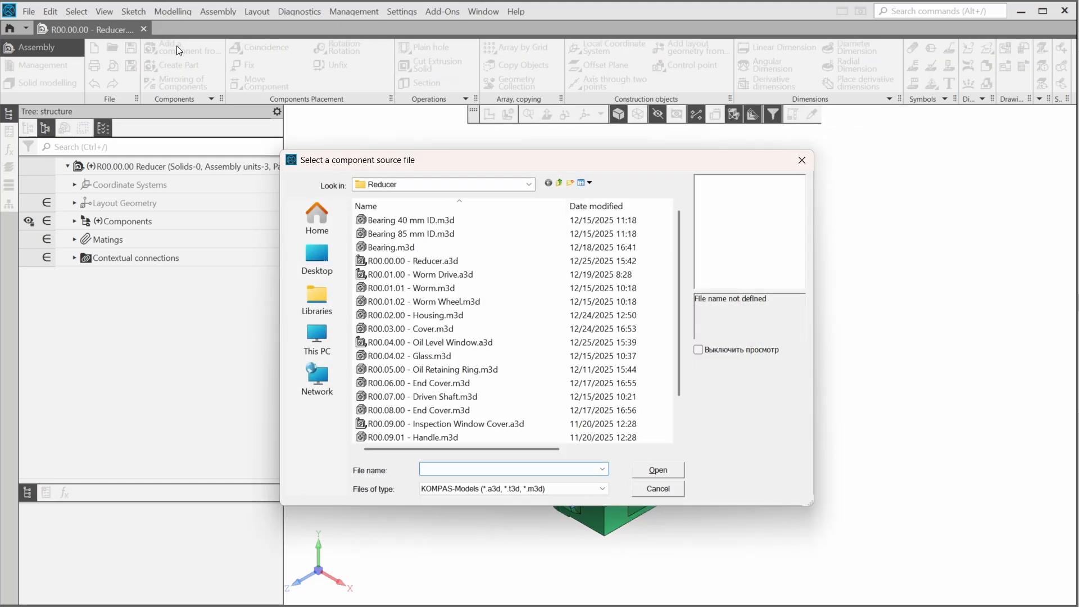
click(464, 371)
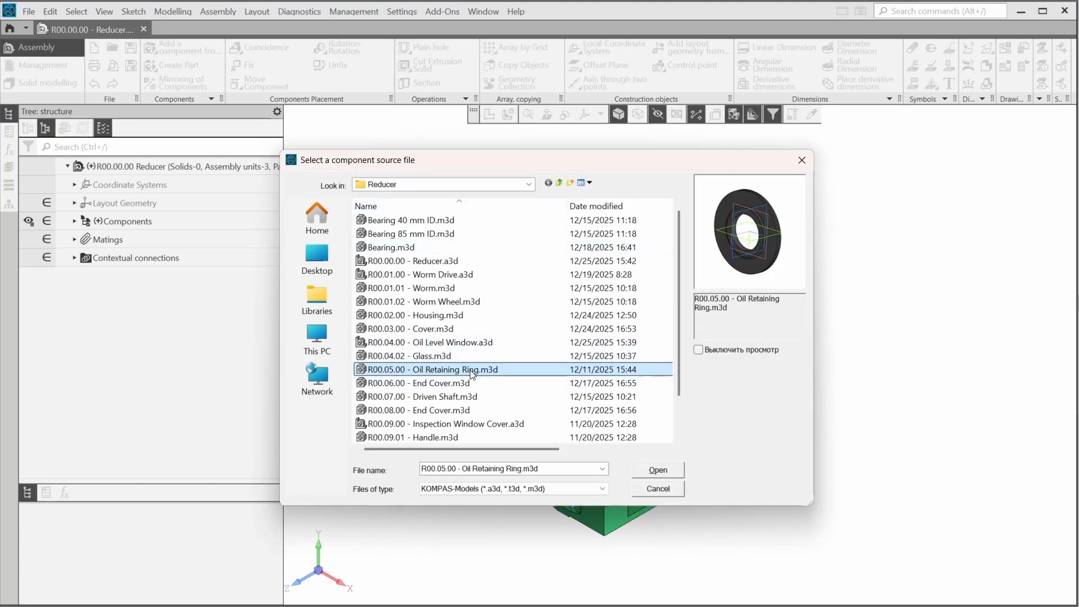
click(658, 469)
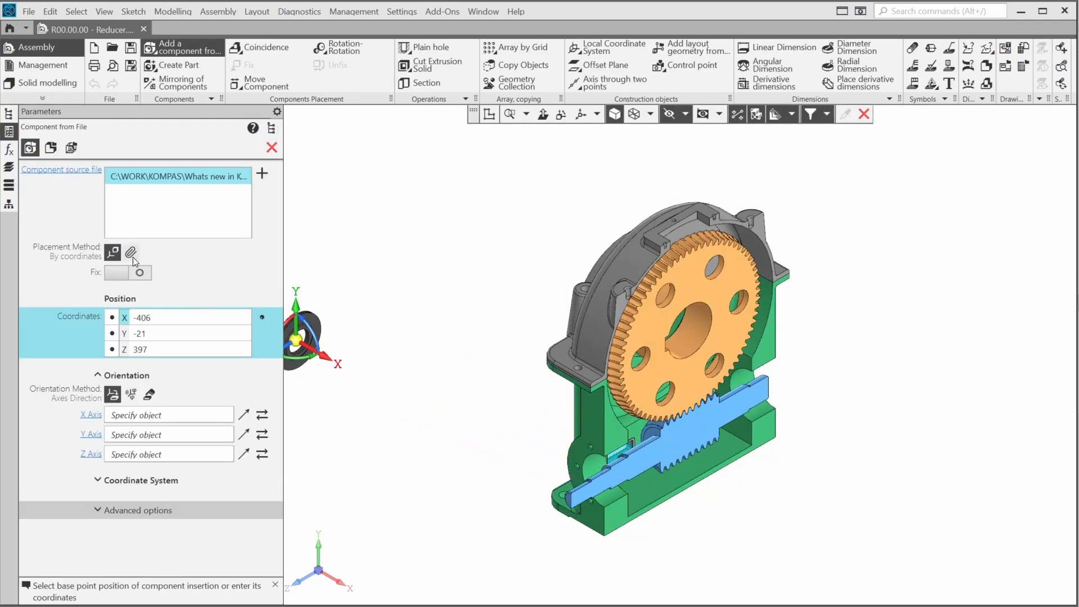
click(130, 253)
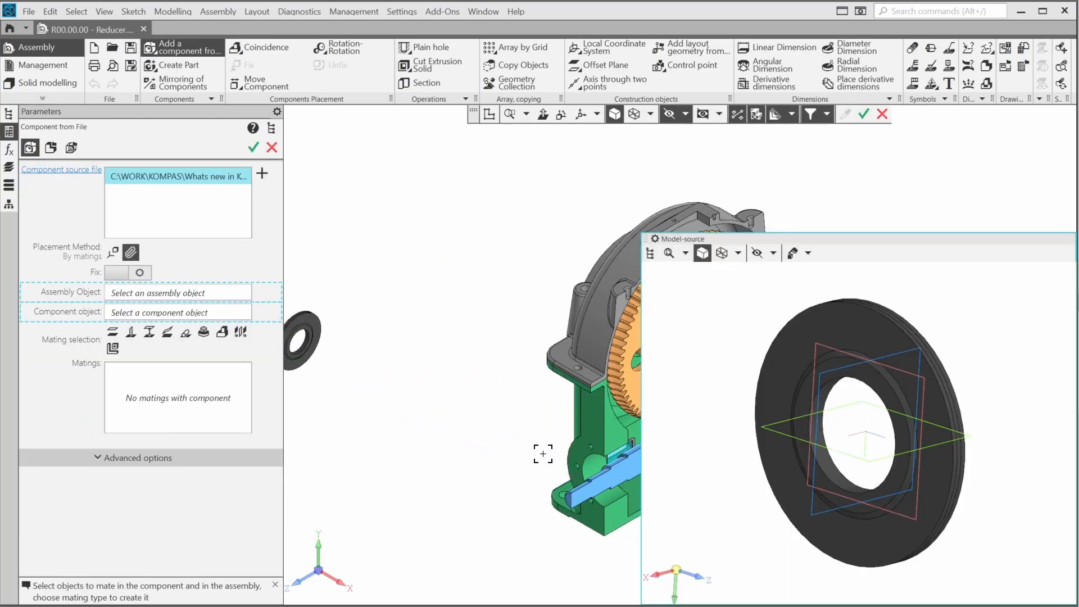
Mate the ring's flat face coincident with the housing face, flipping its orientation
middle_drag(505, 420, 409, 332)
scroll(462, 384, up, 5)
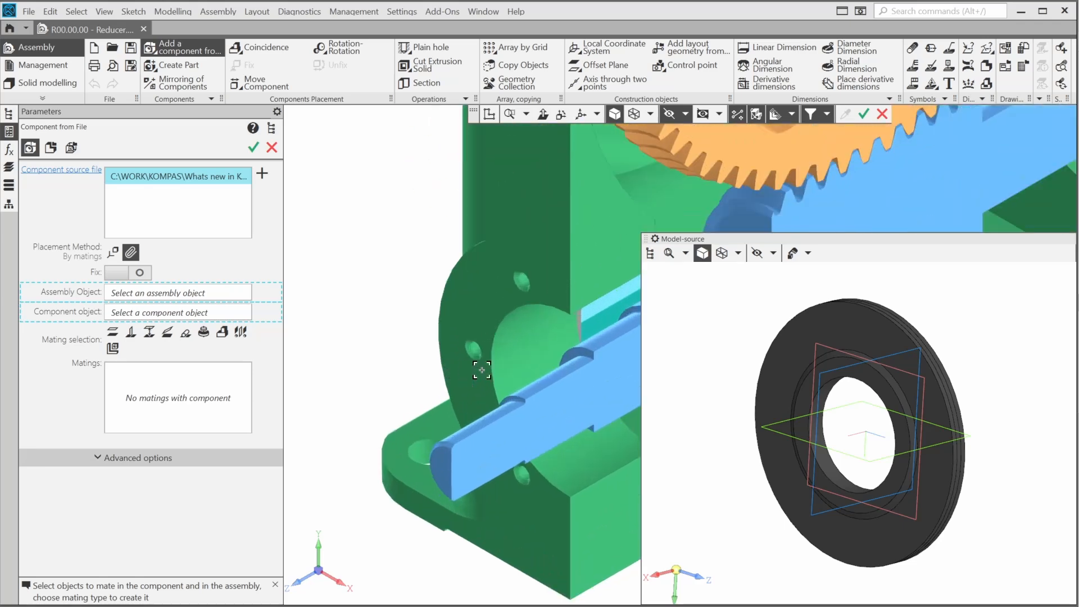
middle_drag(482, 369, 292, 378)
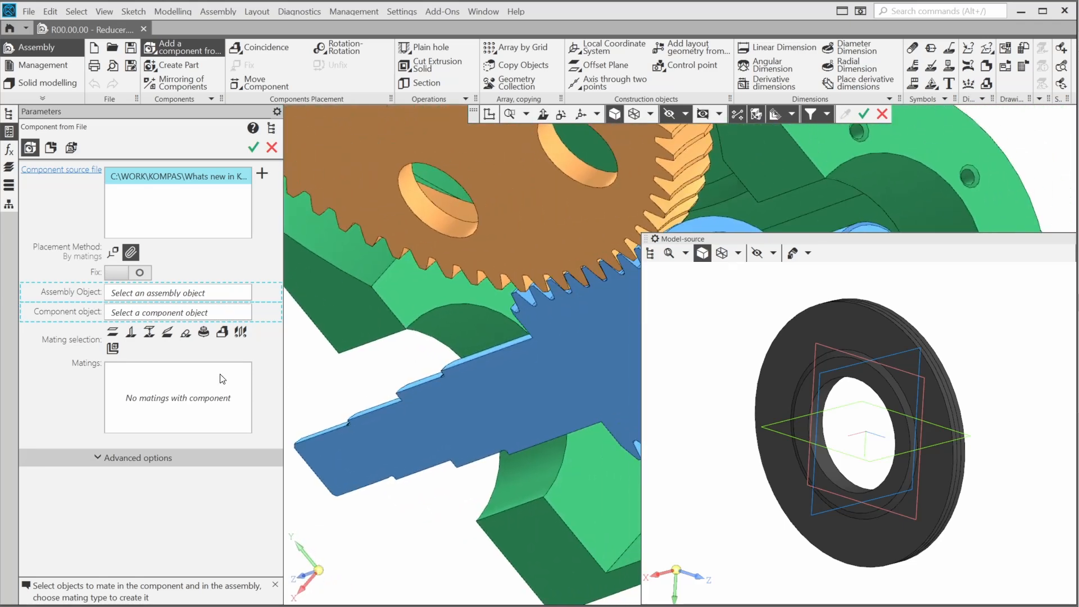
click(223, 332)
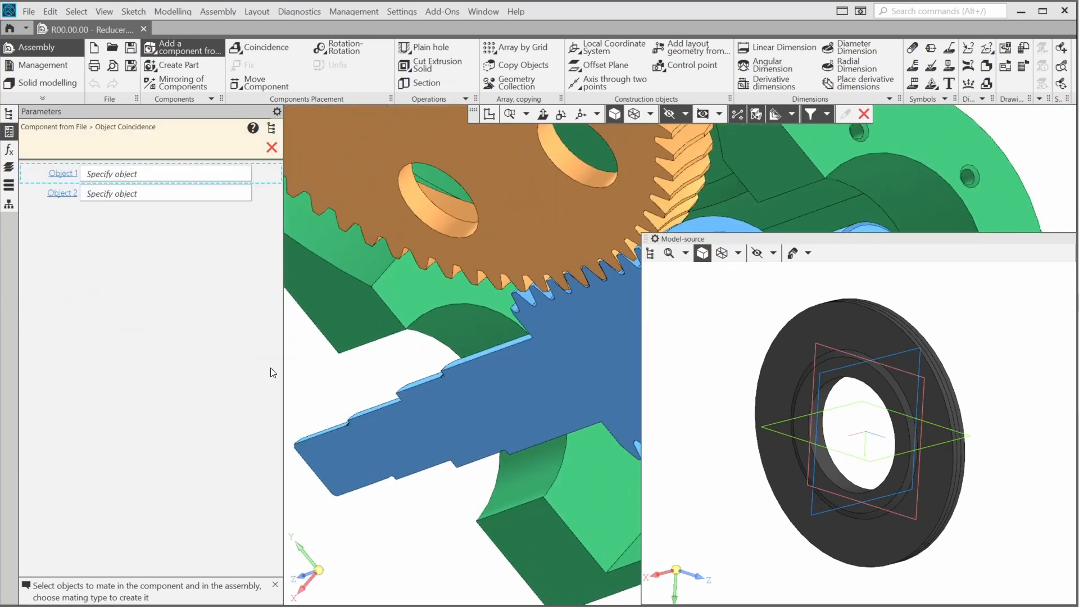
click(422, 292)
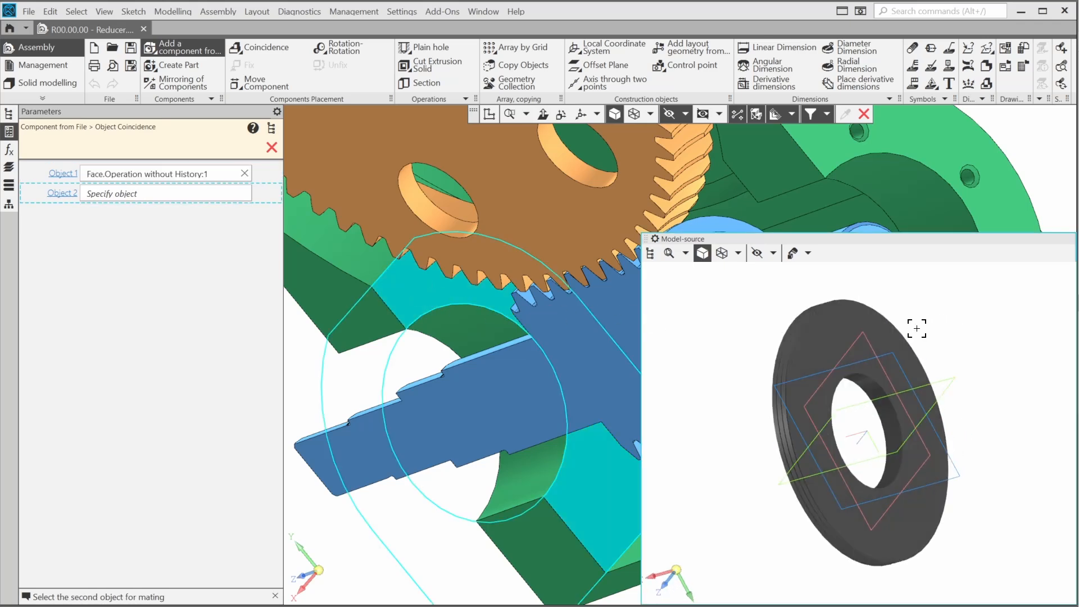
click(840, 338)
scroll(498, 413, down, 6)
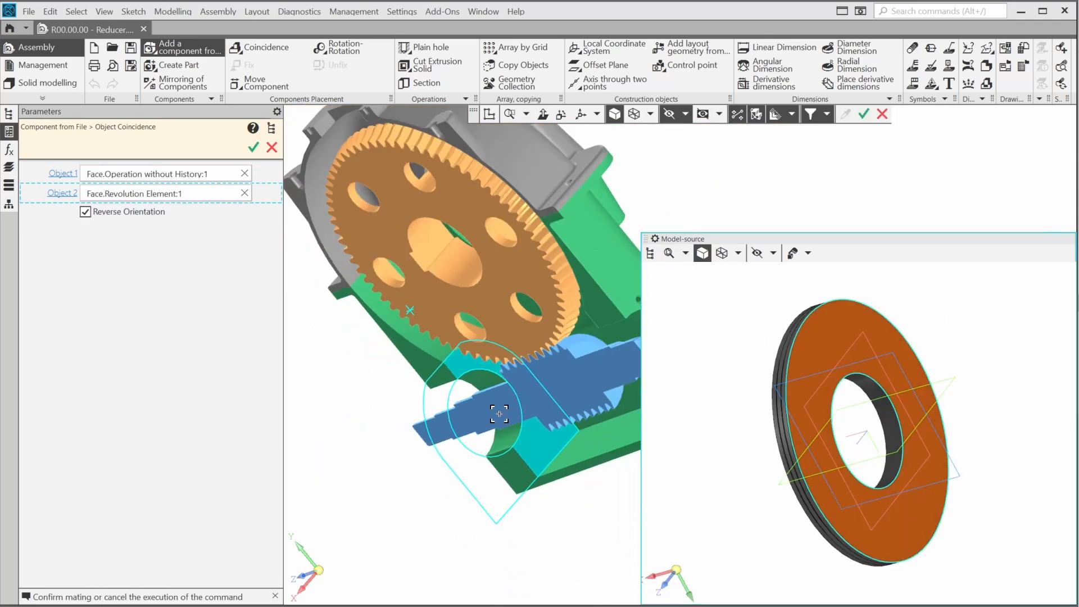
middle_drag(453, 427, 495, 414)
click(85, 212)
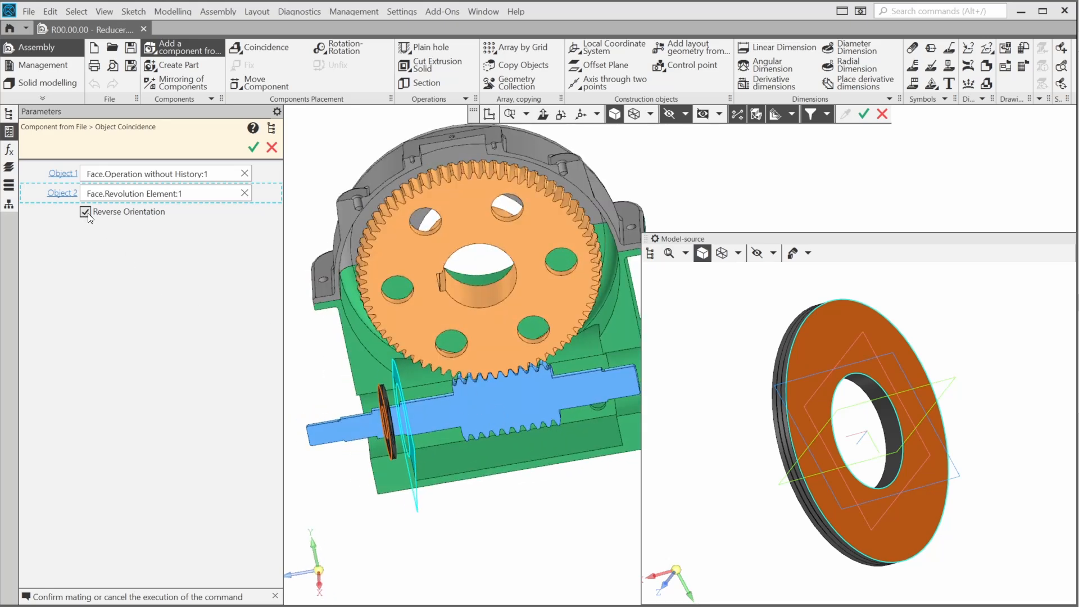
middle_drag(476, 295, 469, 307)
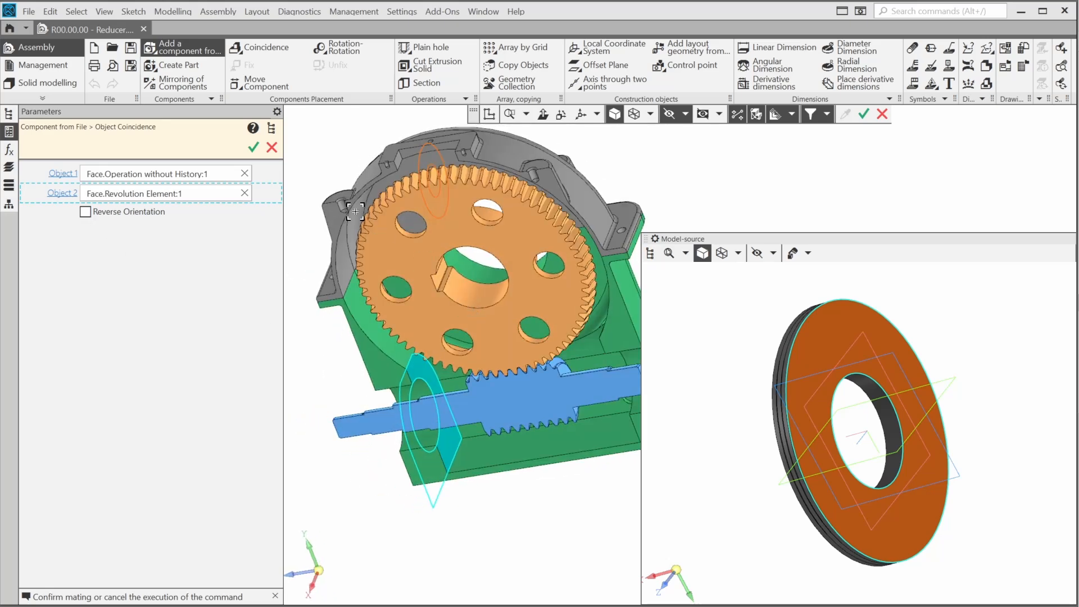
click(254, 147)
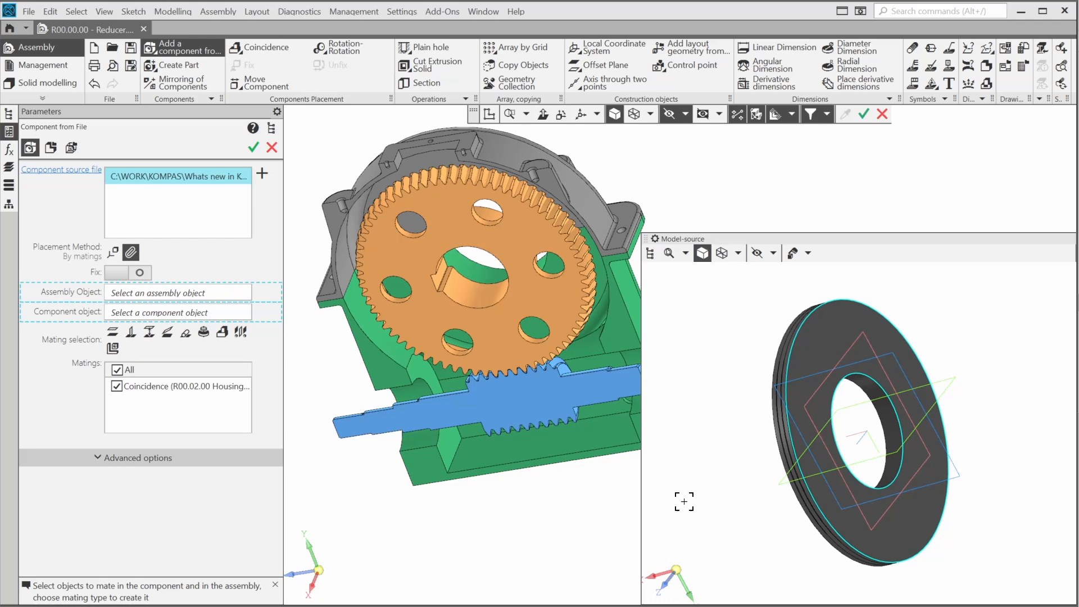
Make the ring's inner hole coaxial with the housing bore
scroll(400, 413, up, 5)
click(439, 369)
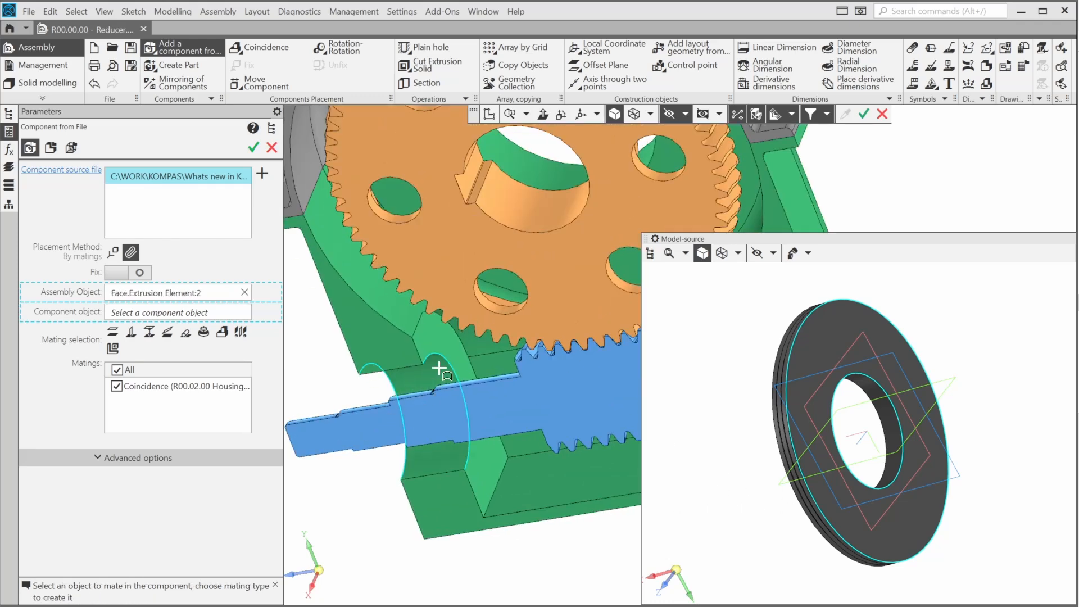
click(894, 447)
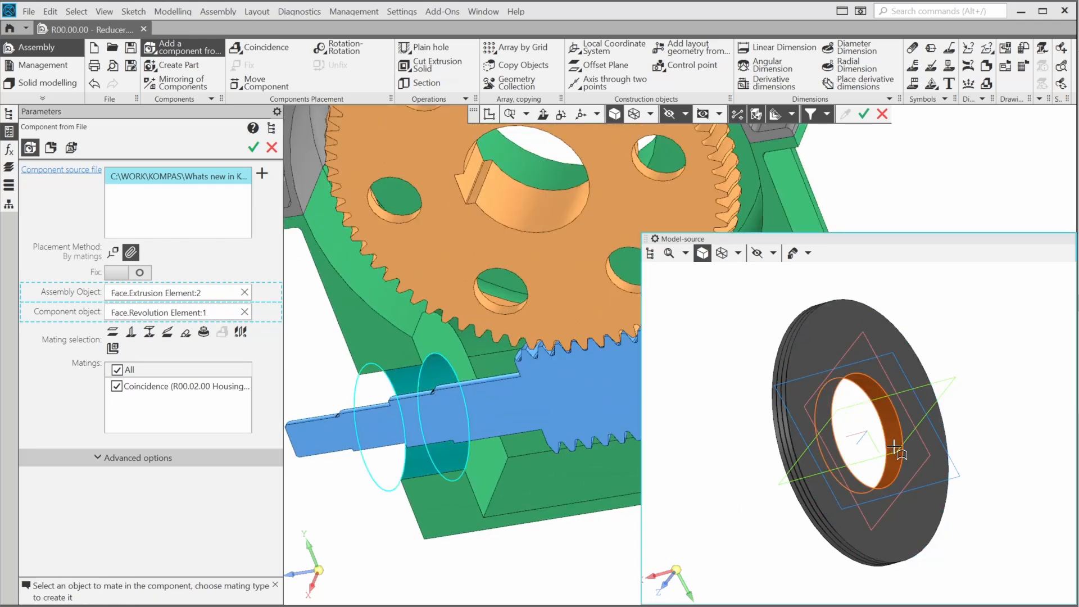
click(203, 333)
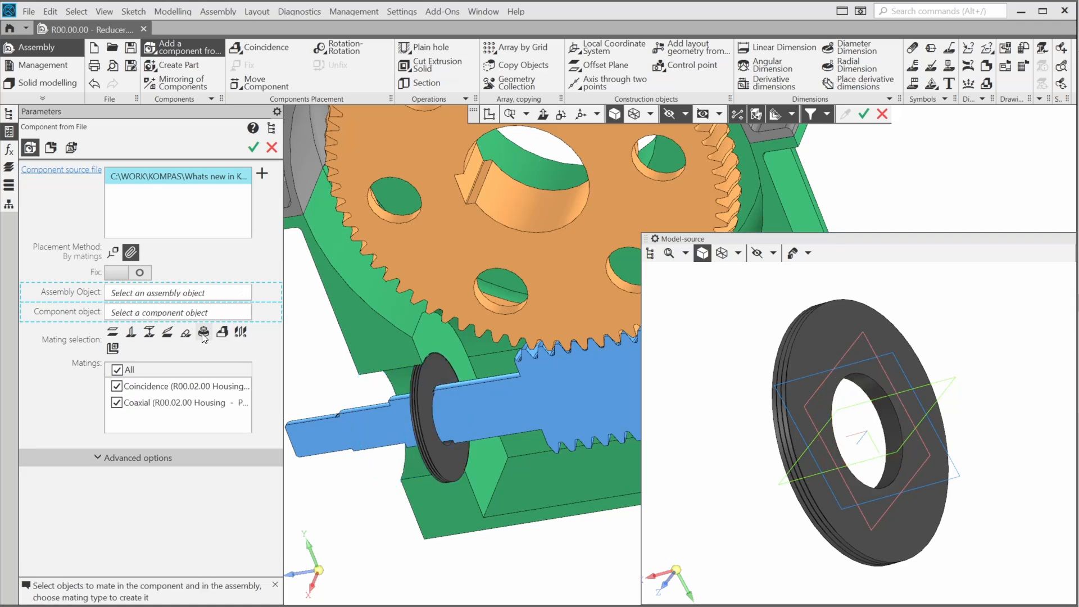
middle_drag(571, 397, 523, 388)
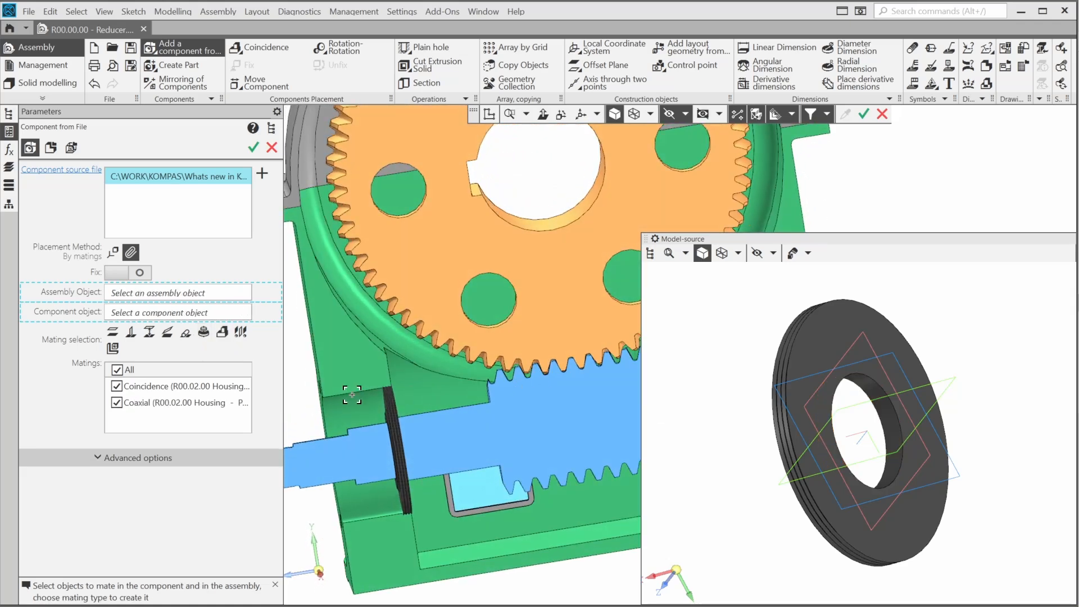
Place the first ring, then mate a second ring coincident with the opposite housing face
middle_click(320, 408)
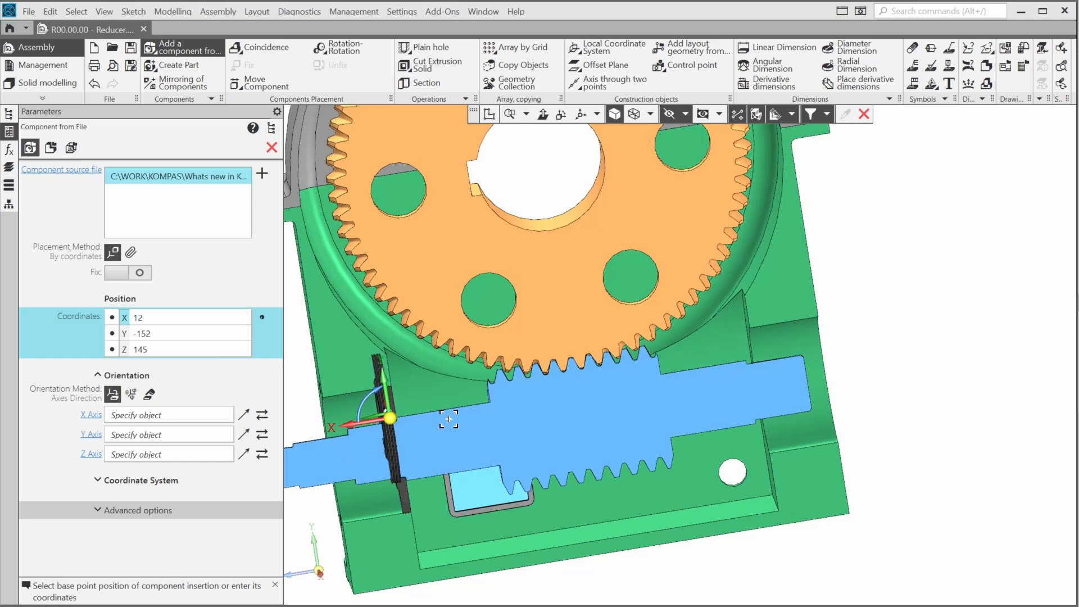
scroll(562, 402, up, 4)
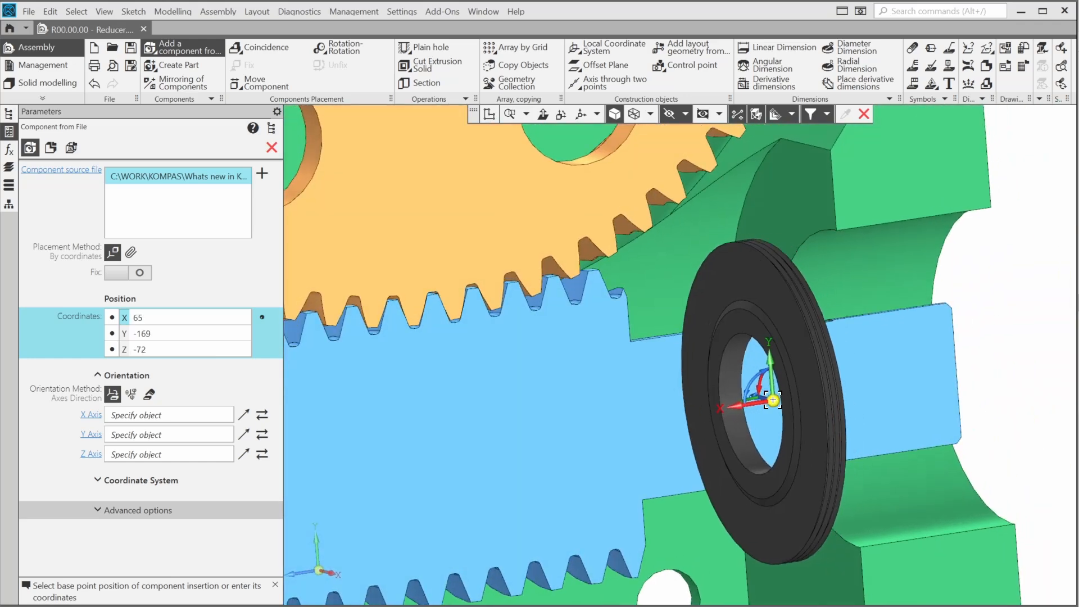
click(131, 252)
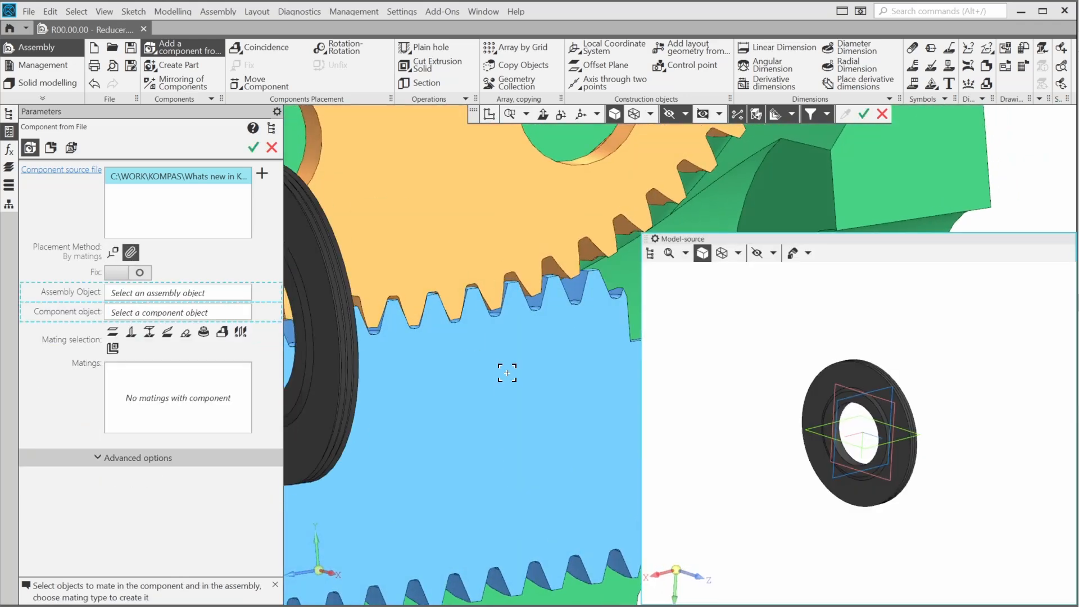
click(815, 174)
click(832, 427)
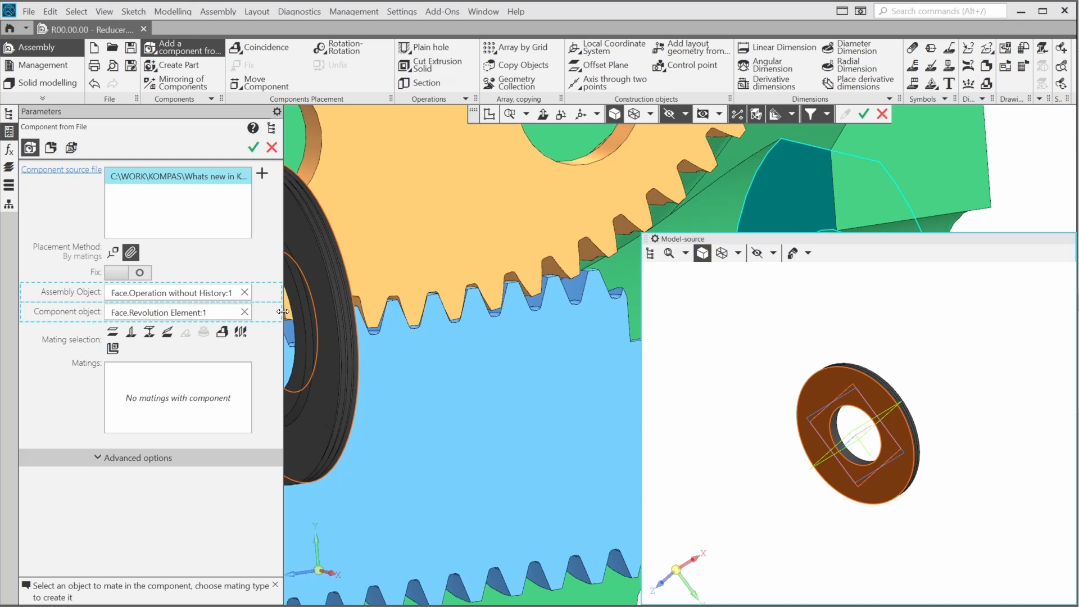
click(222, 333)
scroll(292, 310, down, 3)
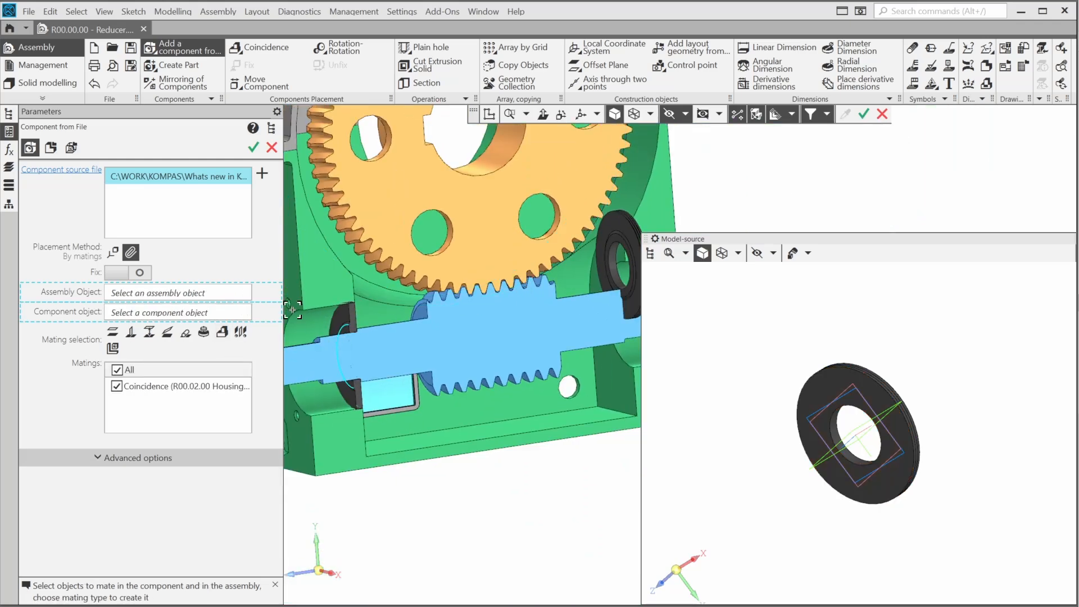
double_click(215, 387)
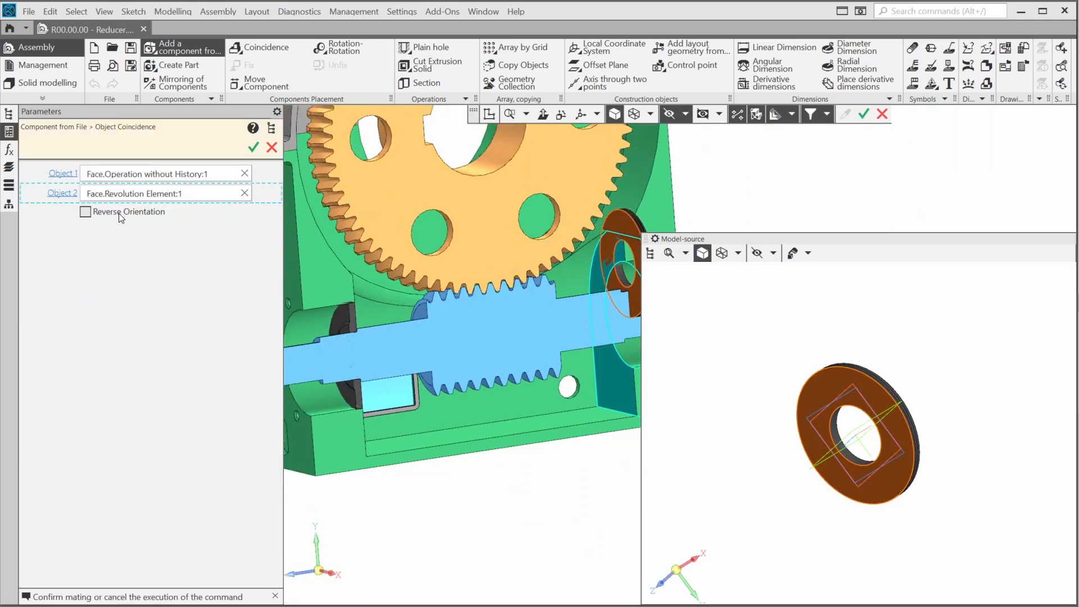
click(253, 147)
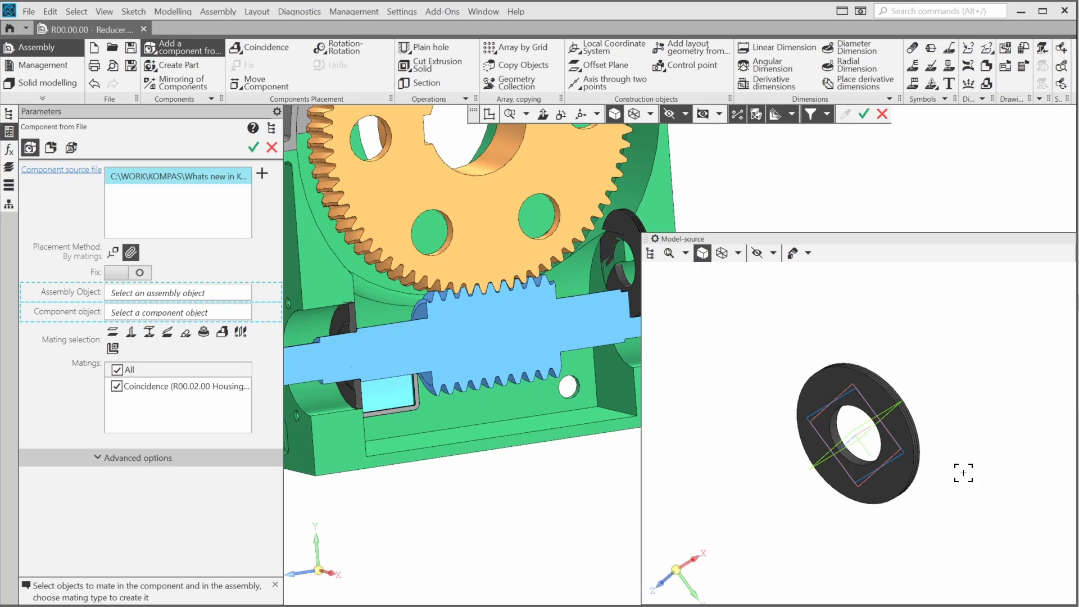
Make the second ring coaxial with the shaft, commit it, and stop inserting components
scroll(338, 342, up, 3)
click(441, 402)
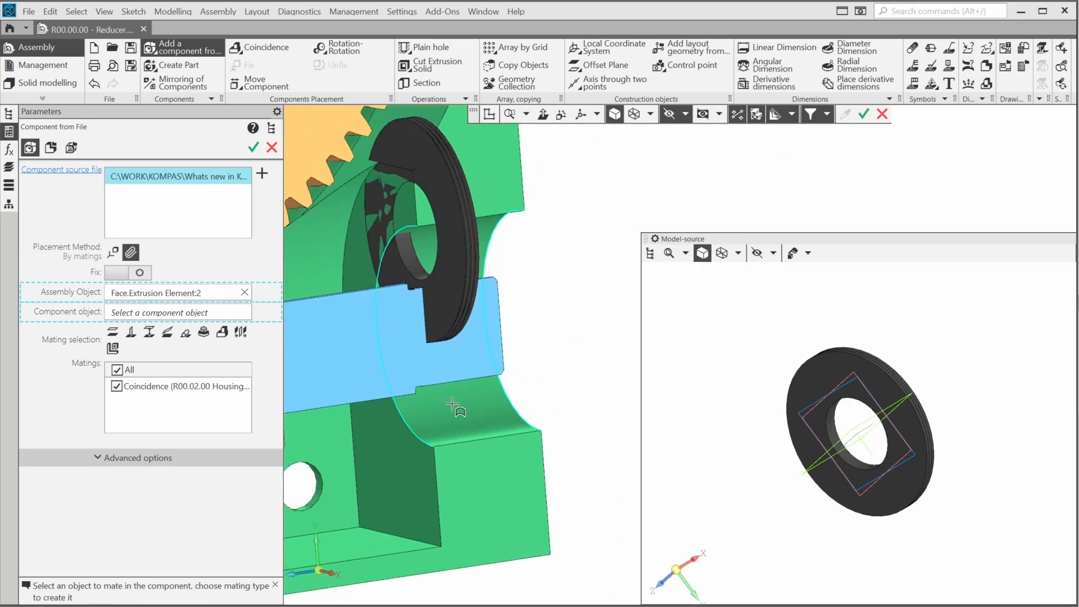
click(414, 258)
click(203, 332)
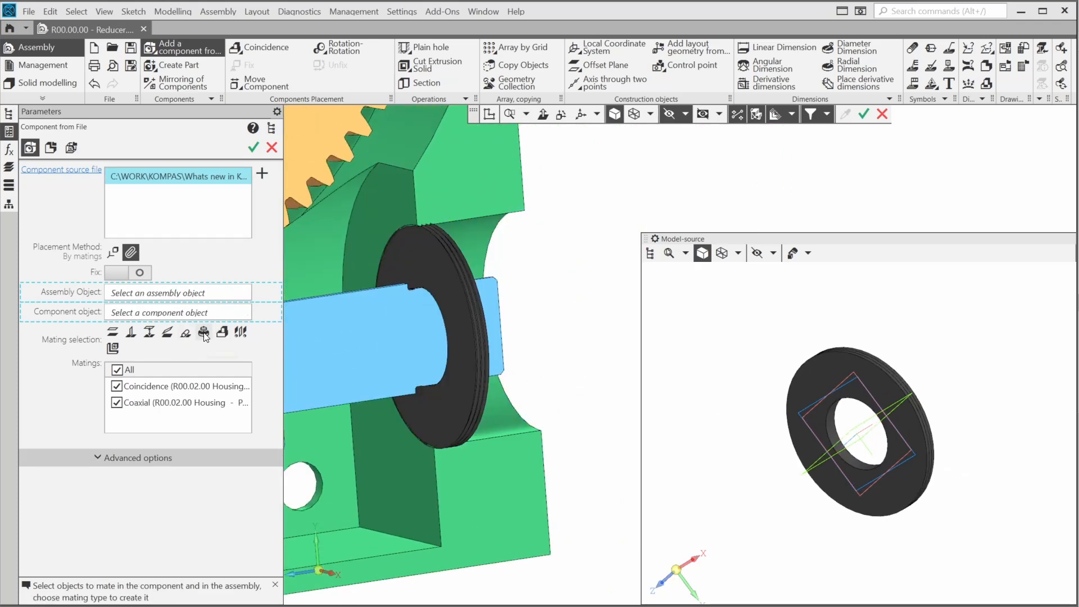
middle_drag(578, 296, 572, 289)
middle_click(571, 293)
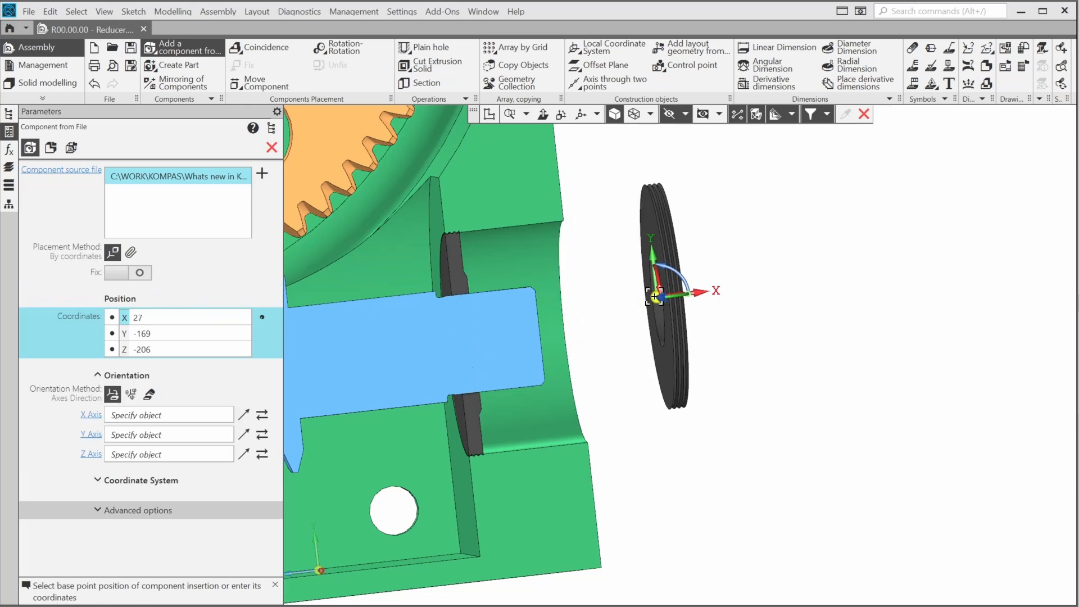
click(272, 147)
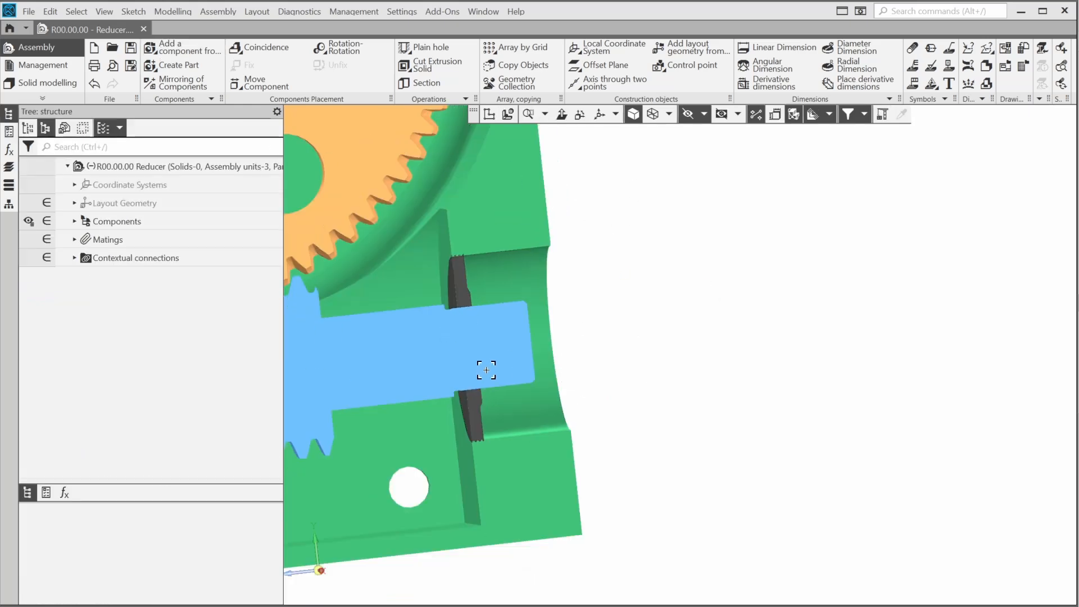
Inspect the ring on the worm shaft, then expand Components and the Oil Retainig Ring (x2) group
scroll(486, 370, down, 1)
middle_drag(436, 378, 751, 363)
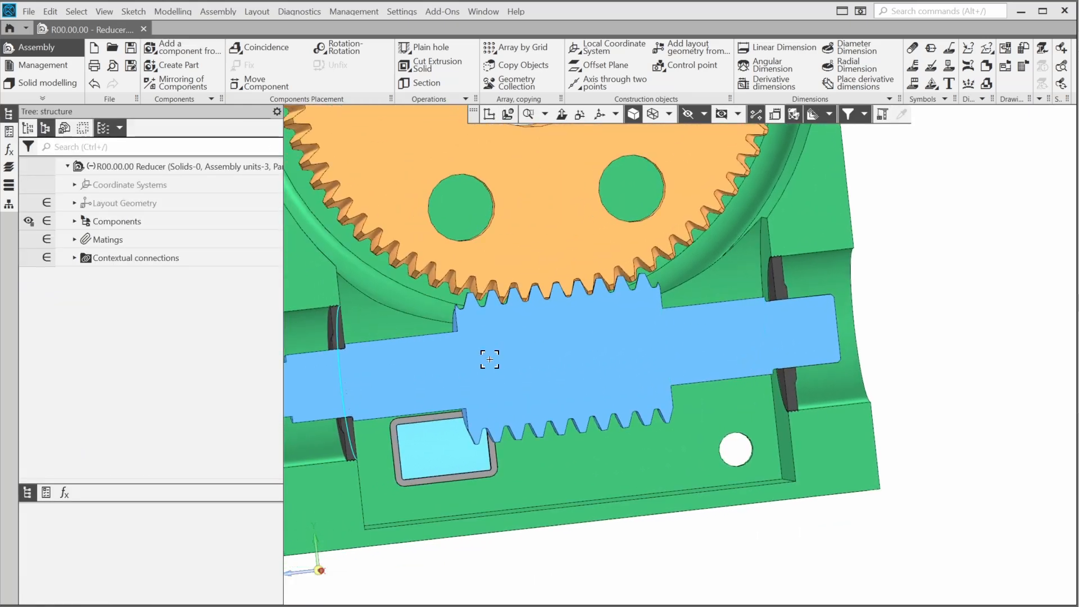
scroll(366, 371, up, 4)
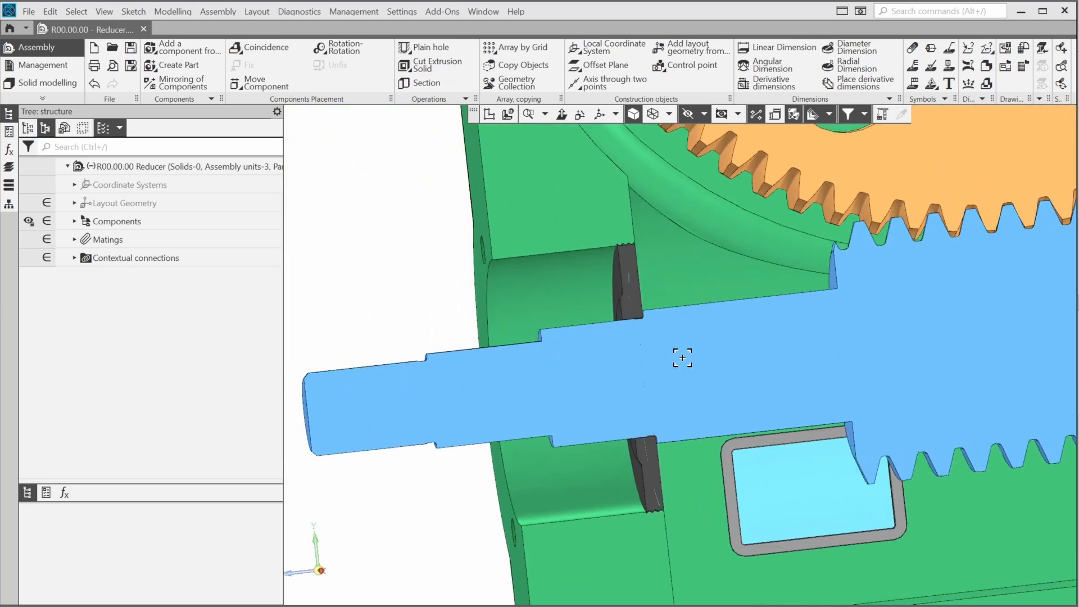
scroll(640, 237, up, 10)
mouse_move(570, 282)
middle_down()
mouse_move(553, 301)
mouse_move(552, 292)
middle_up()
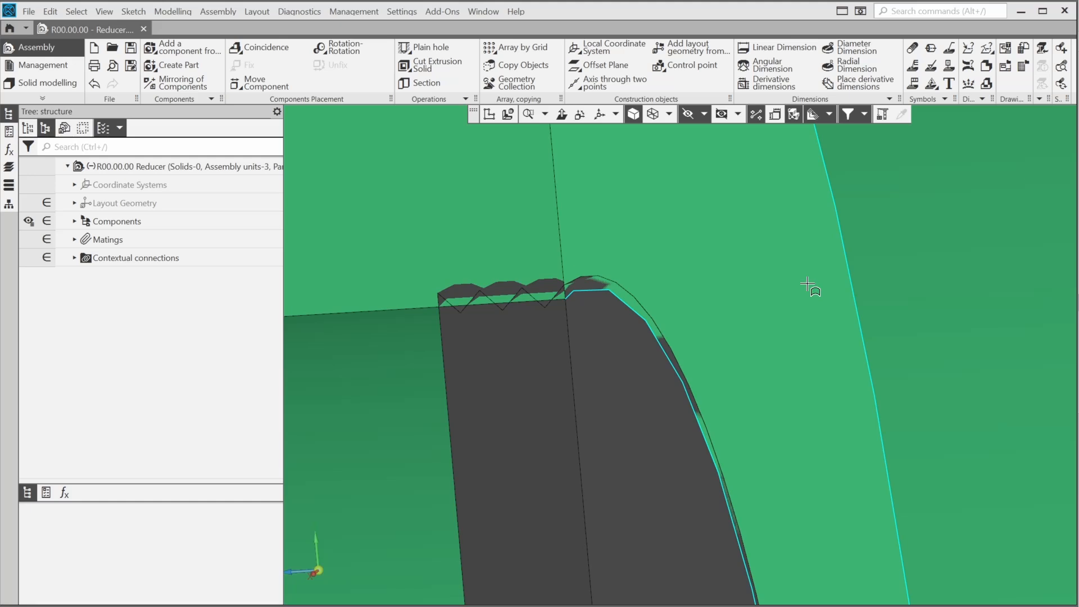
click(73, 219)
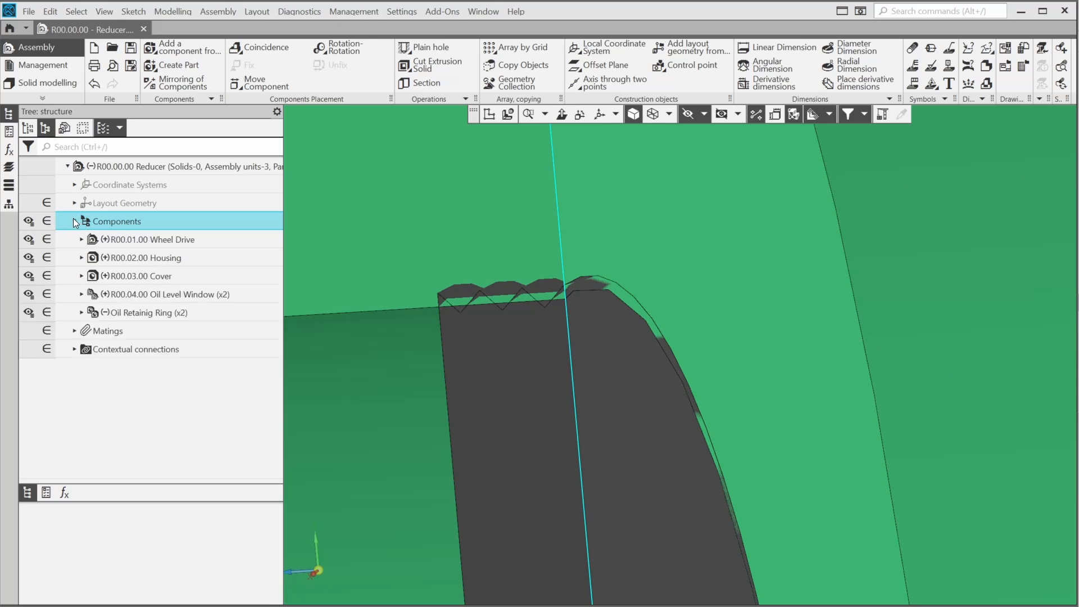
click(82, 312)
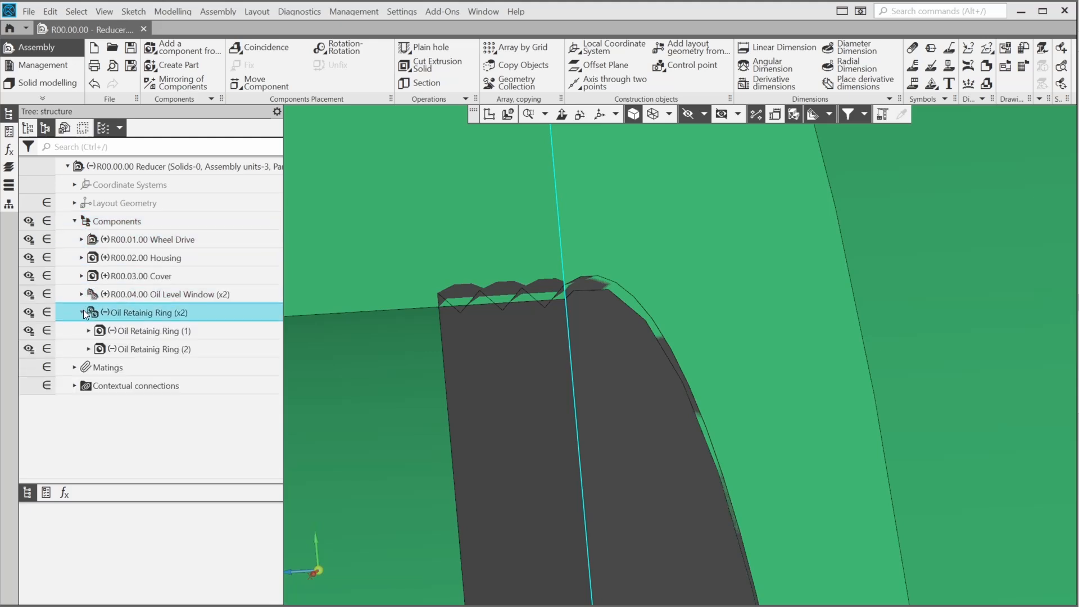
Open the first Oil Retainig Ring instance for editing in its own window
click(112, 332)
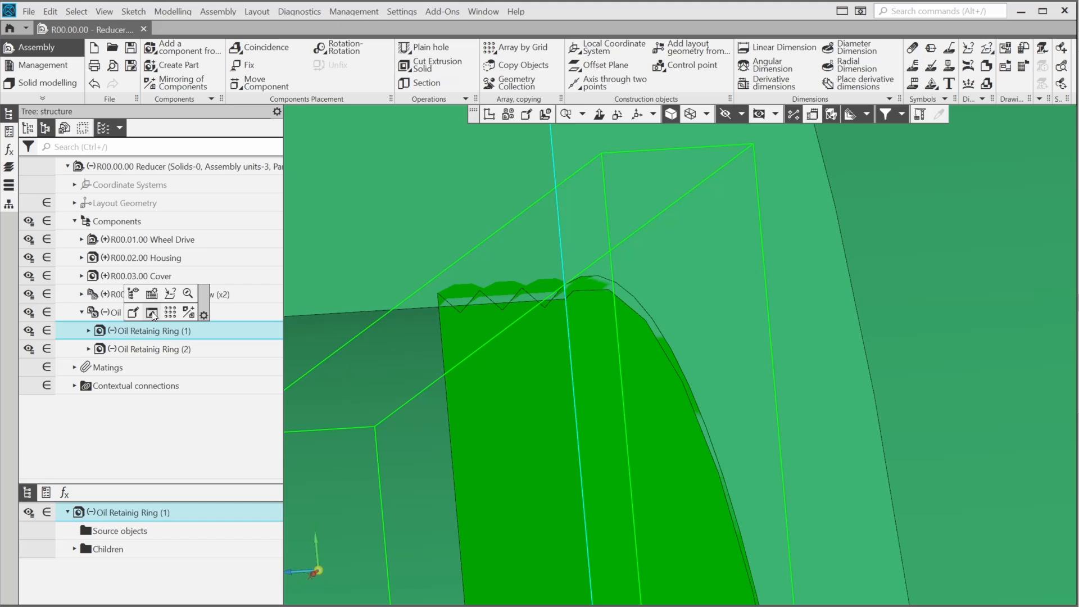
click(151, 313)
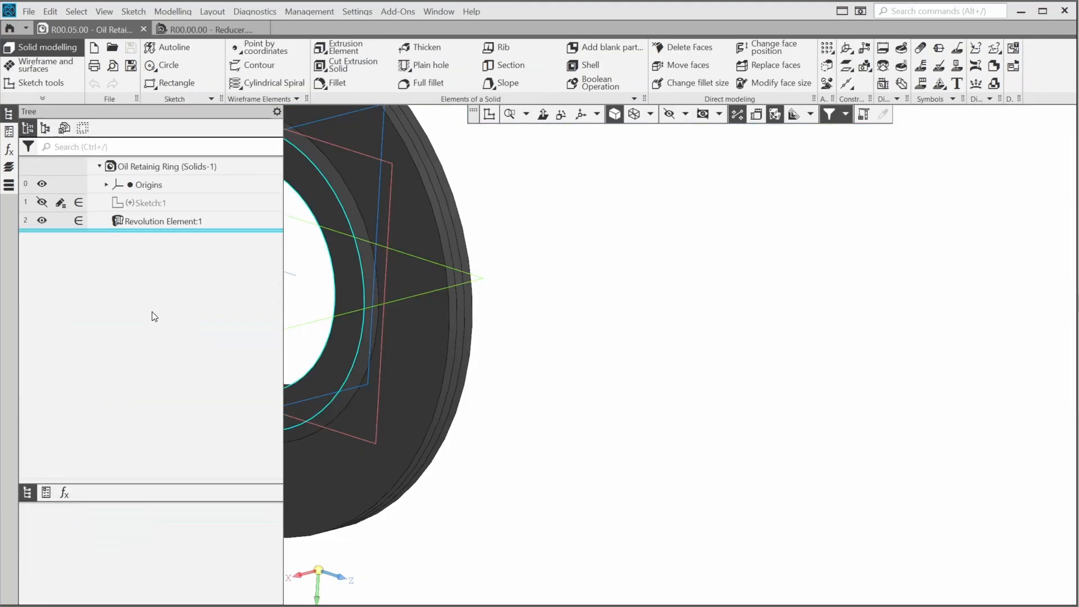
scroll(565, 393, down, 2)
middle_drag(500, 381, 764, 419)
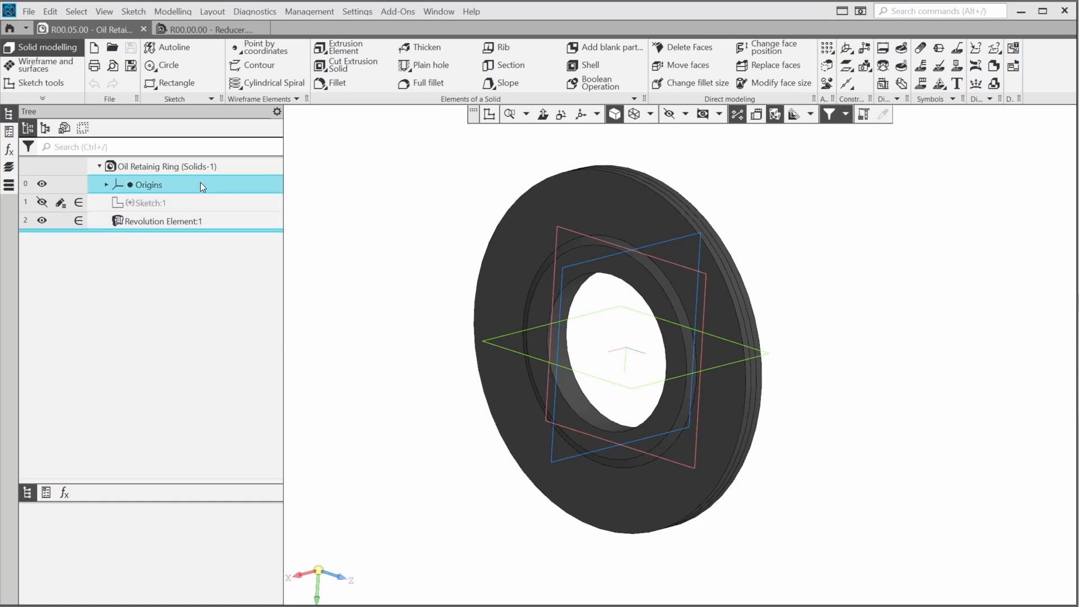
Create an 'In Assembly' variant of the ring part and show its versions list
click(196, 166)
right_click(196, 167)
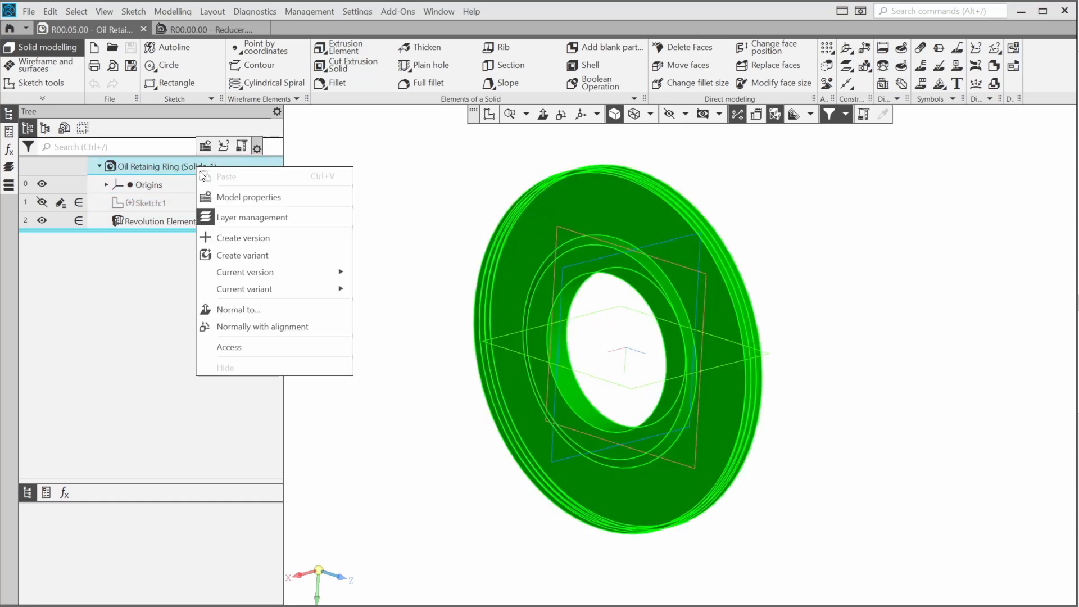
click(253, 256)
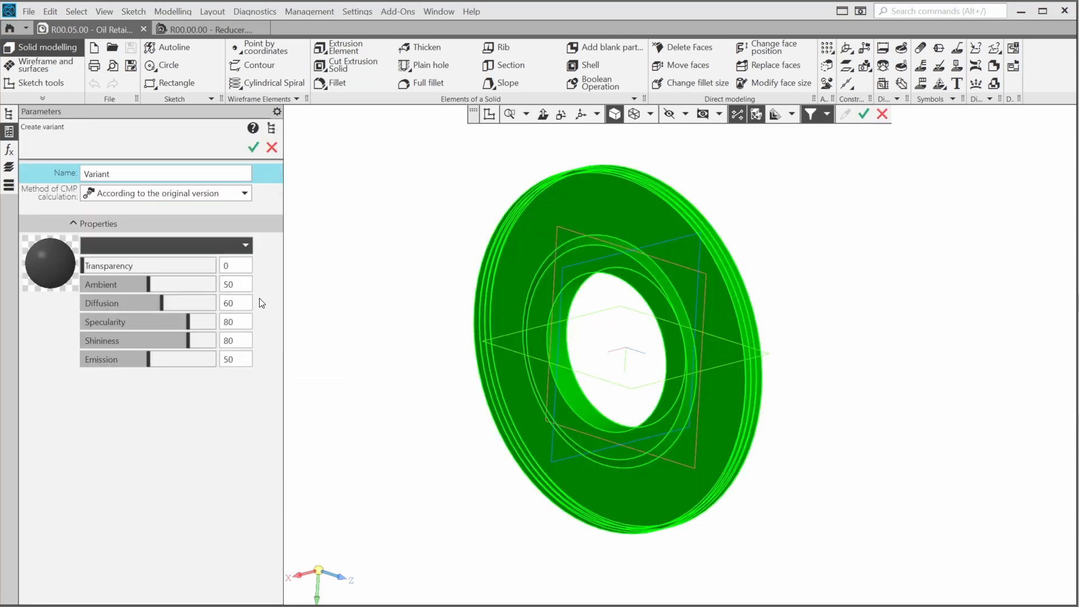
click(187, 174)
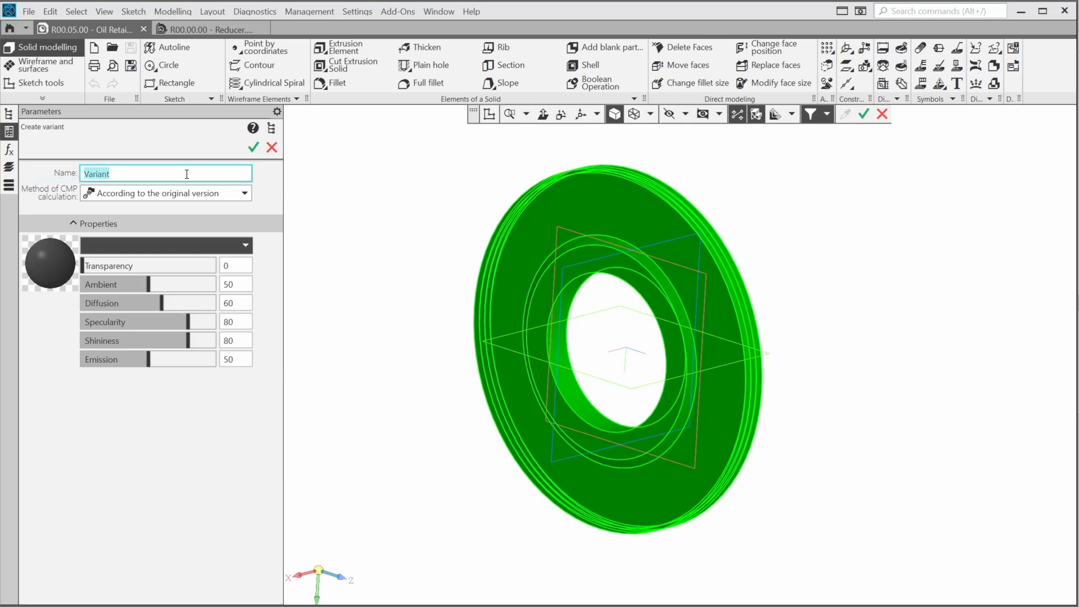
text(In Assembly)
click(253, 147)
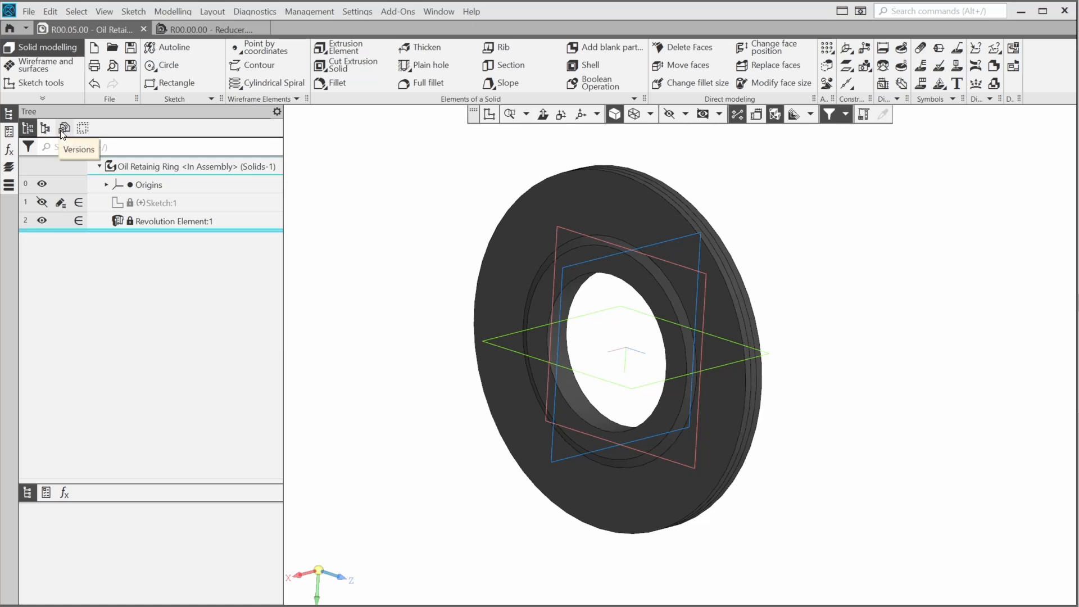
click(64, 128)
click(151, 168)
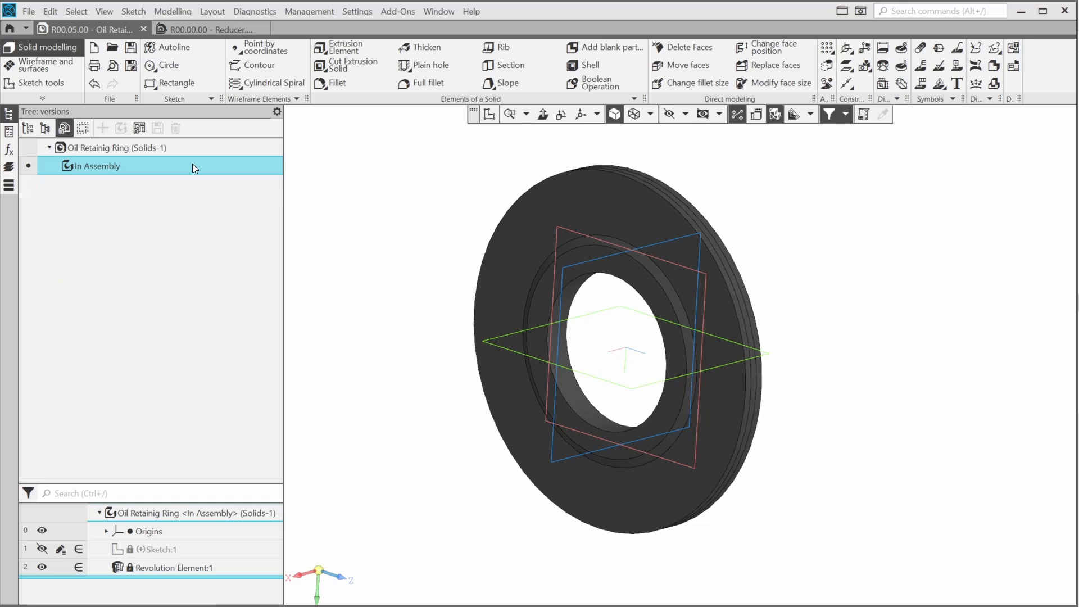
click(29, 127)
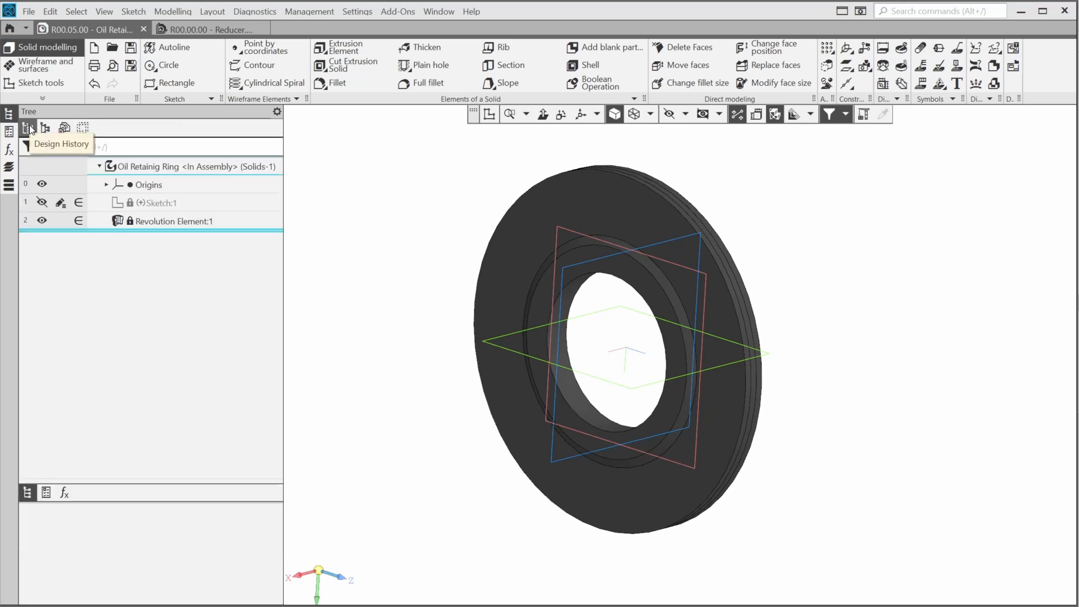
right_click(235, 220)
click(271, 319)
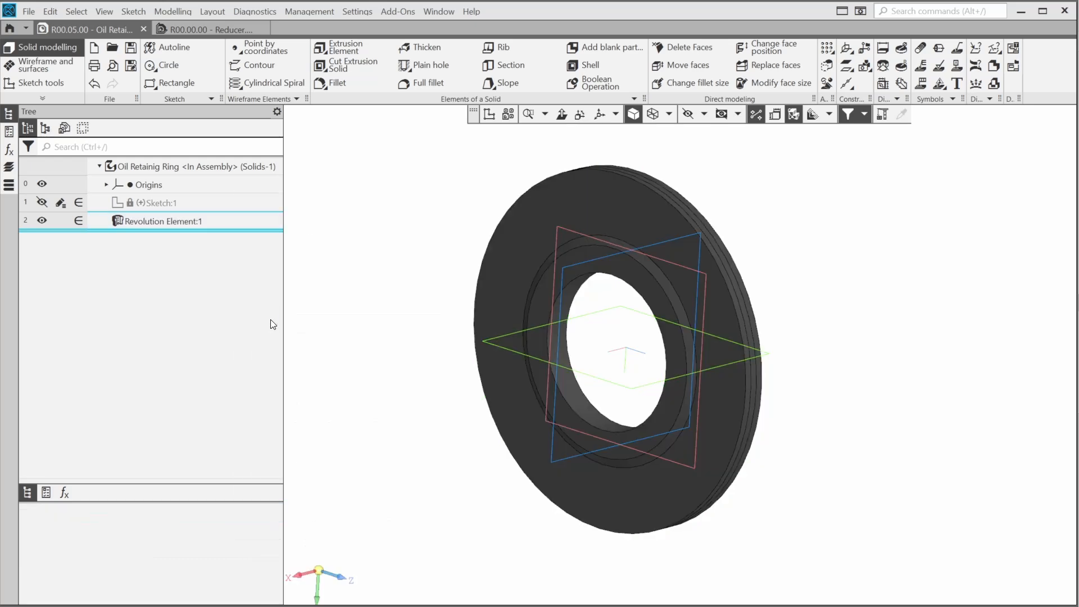
right_click(153, 223)
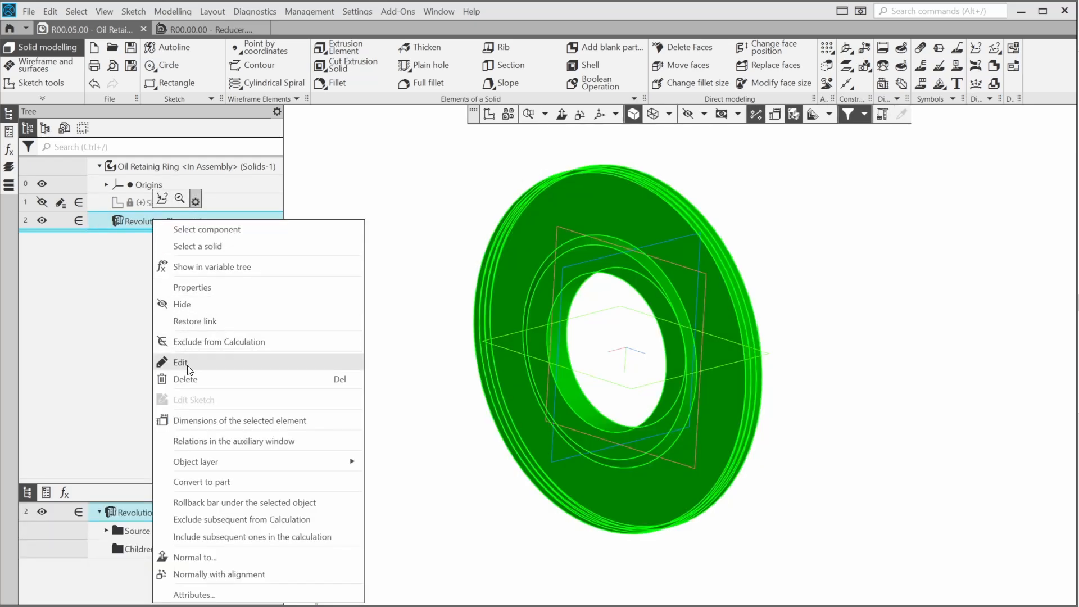
click(195, 322)
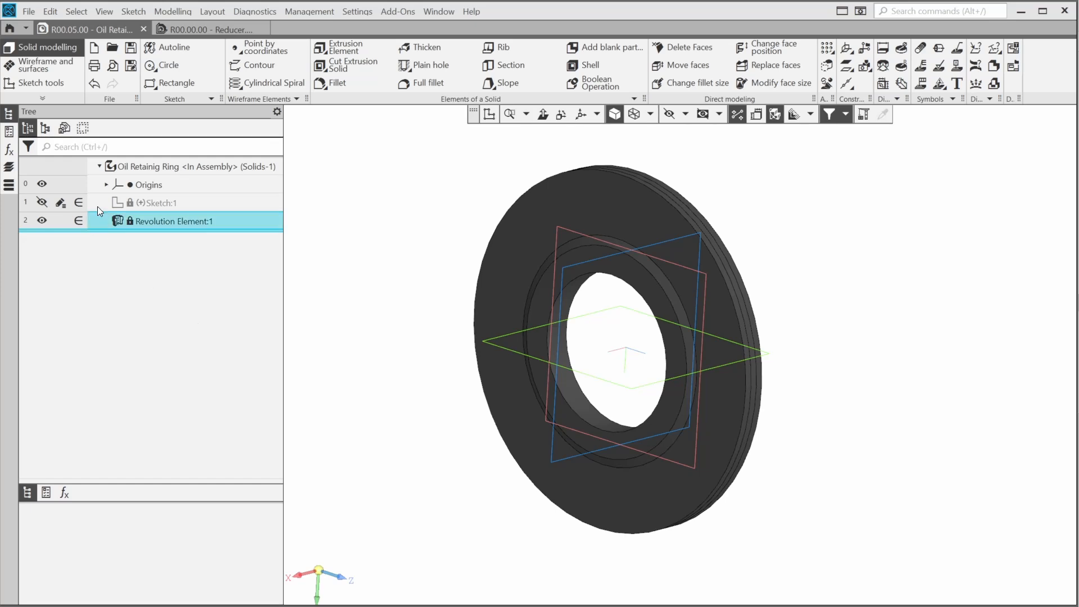
click(64, 128)
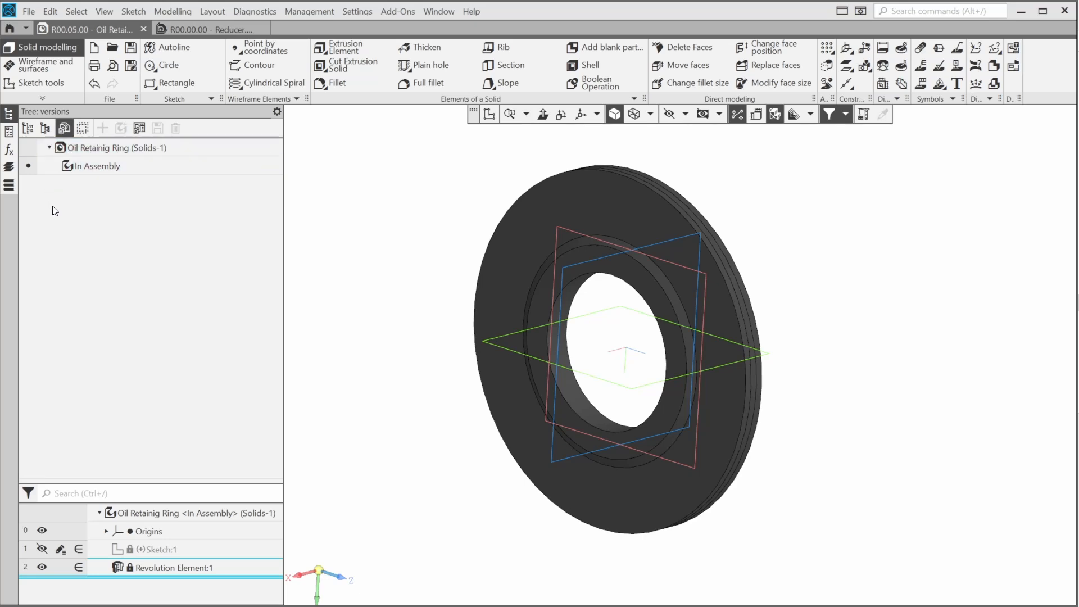
Activate the original ring version and create variable D with value 91
click(28, 147)
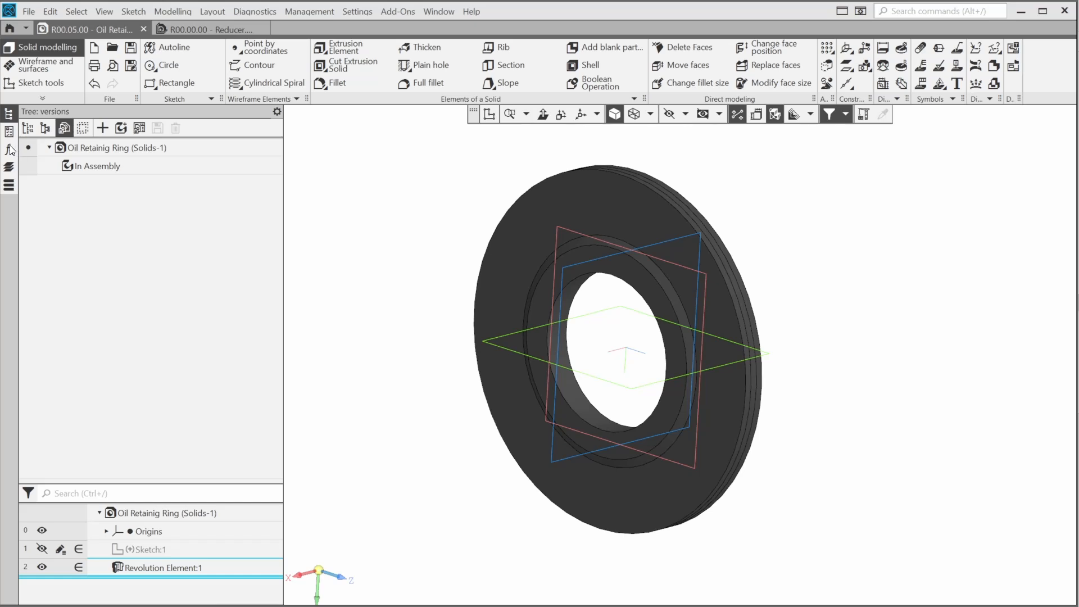
click(10, 149)
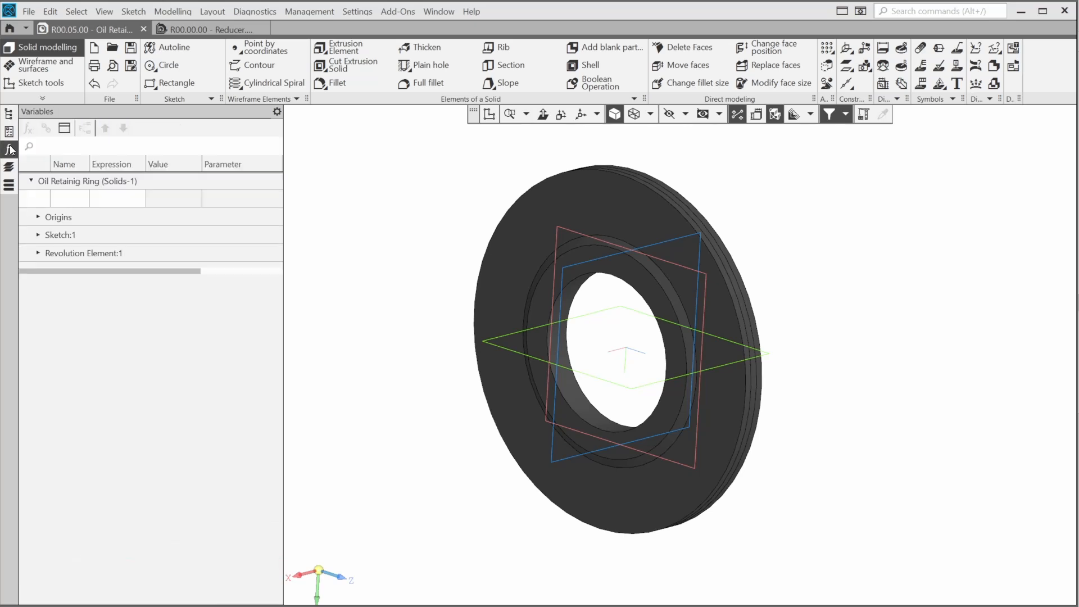
click(79, 200)
text(D)
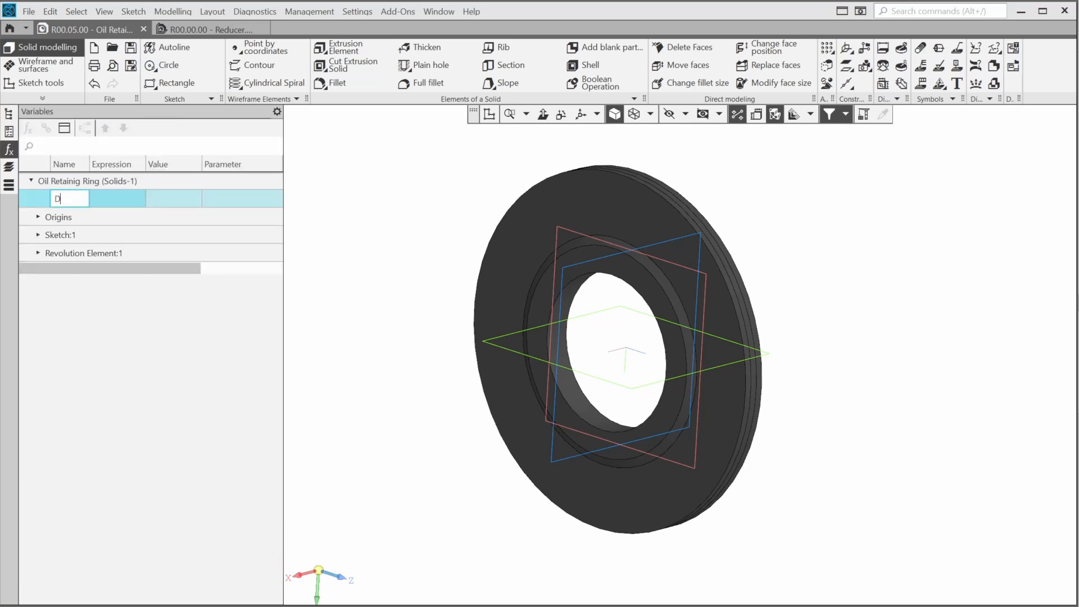
click(111, 200)
text(1)
key(Return)
click(111, 198)
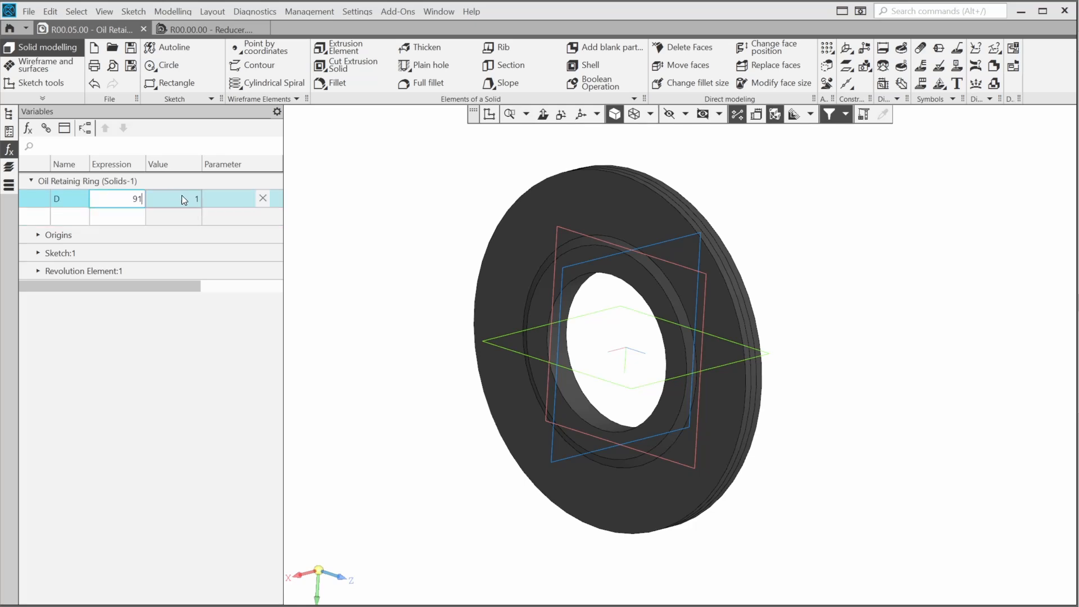
text(91)
click(212, 194)
Rearrange the variables table and give D the comment 'Outer Diameter'
drag(159, 294, 118, 294)
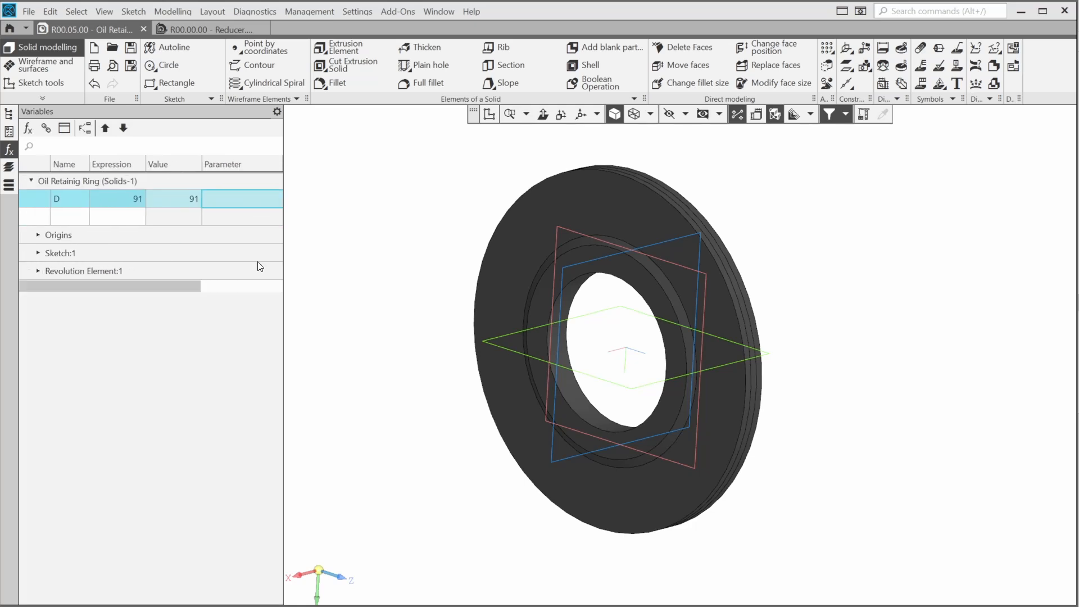
drag(285, 229, 363, 229)
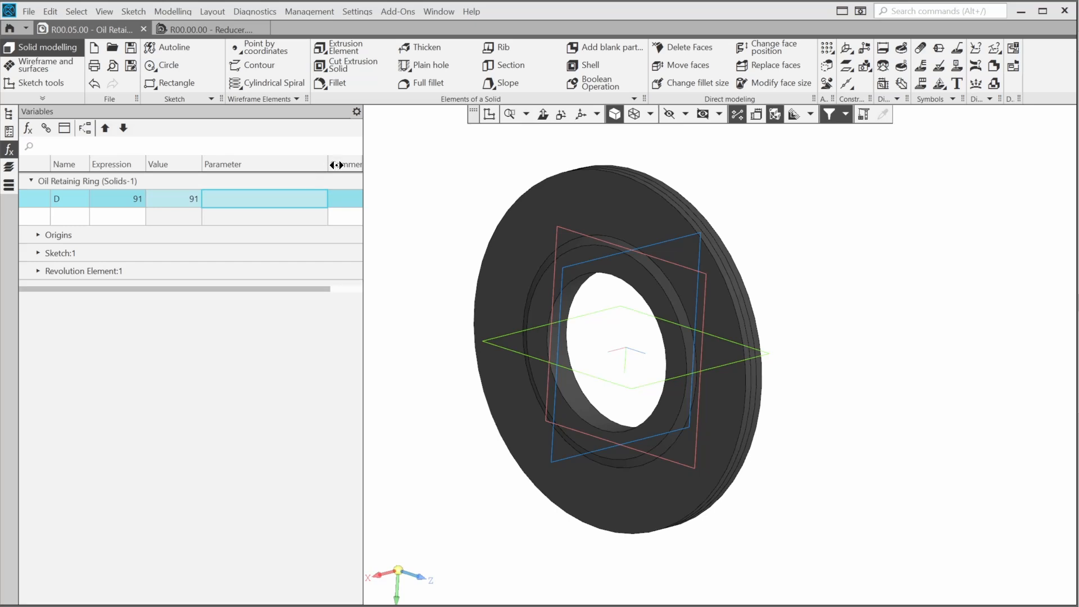
drag(337, 165, 232, 158)
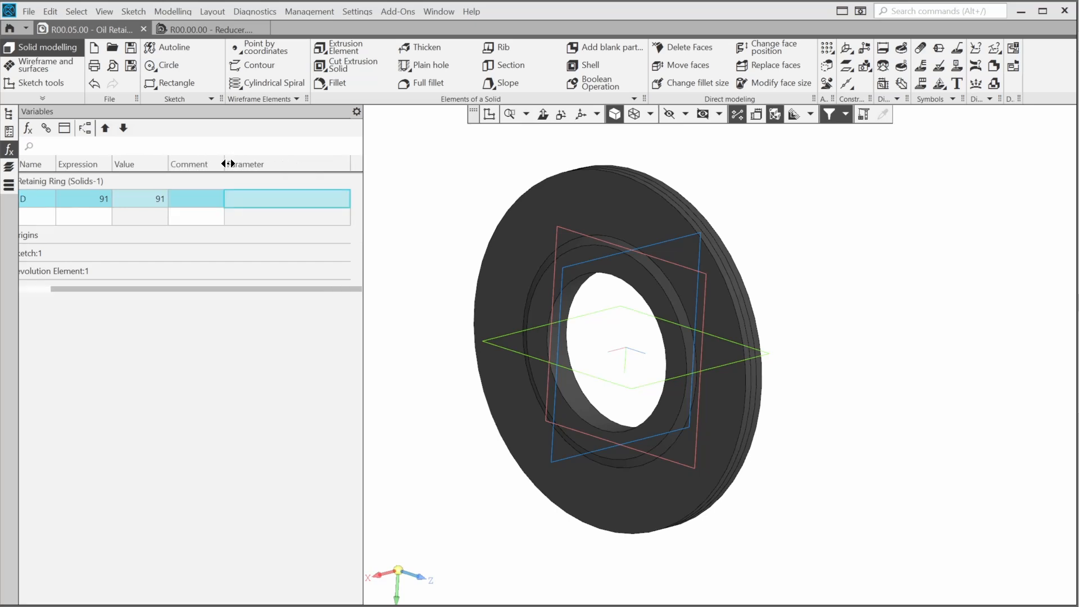
double_click(216, 199)
text(Outer diameter)
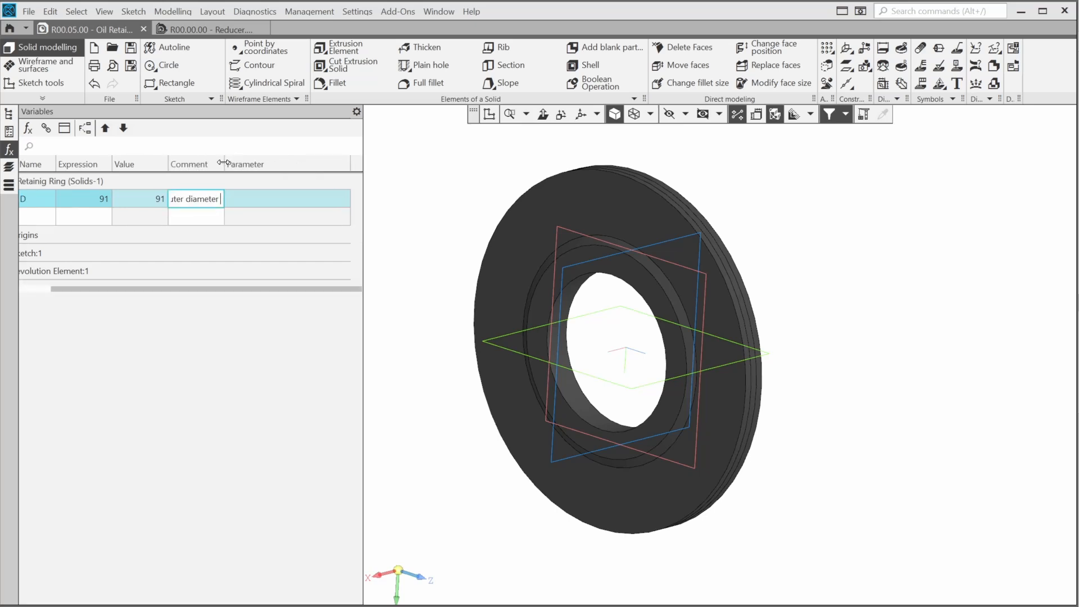
drag(224, 164, 259, 164)
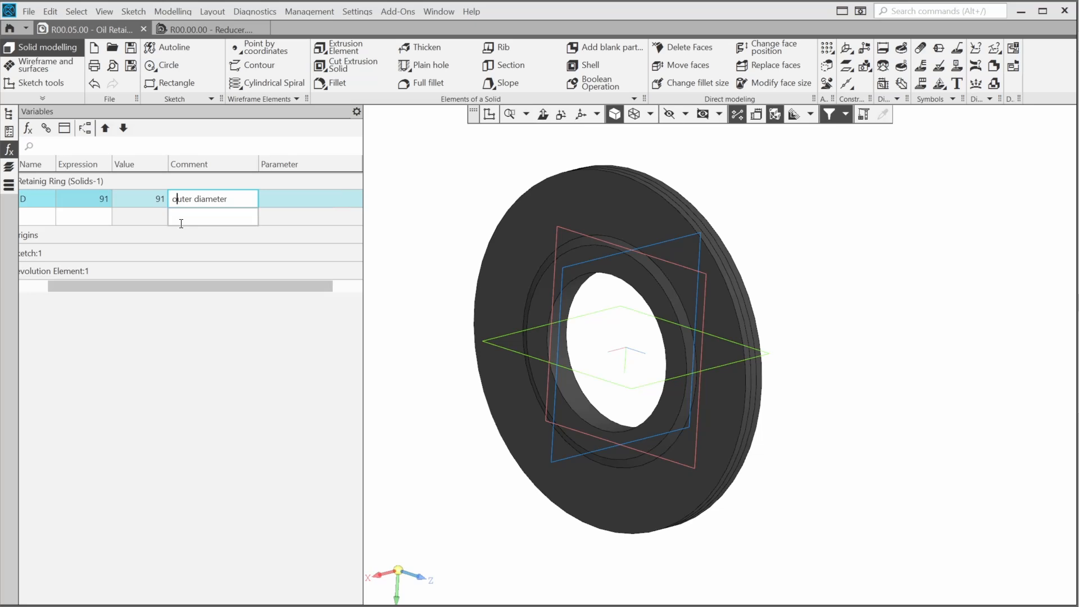
key(BackSpace)
text(D)
Add a new variable d with expression 40
click(44, 217)
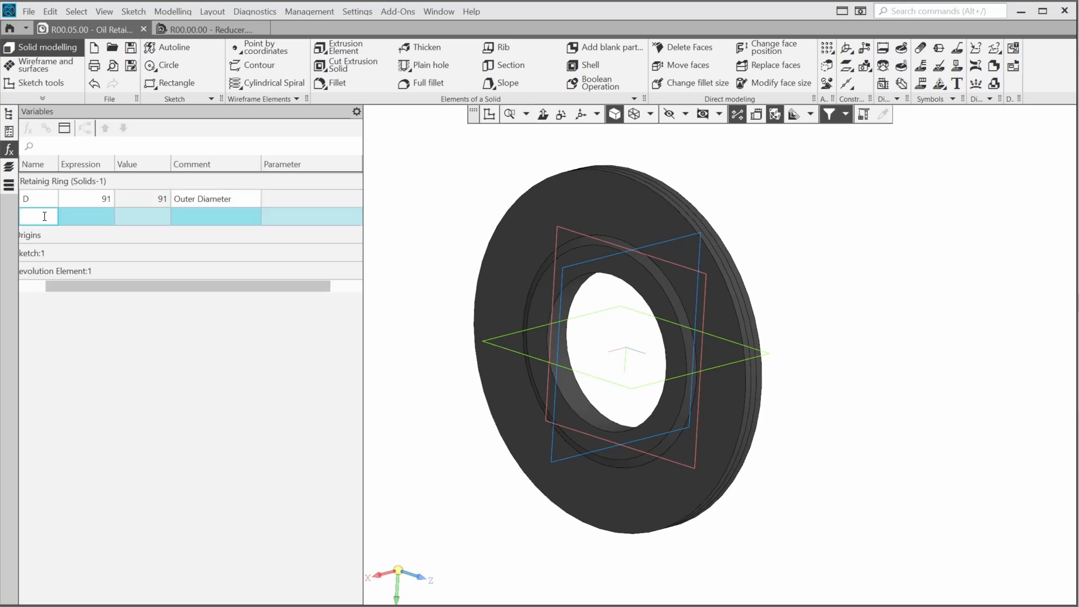
click(85, 218)
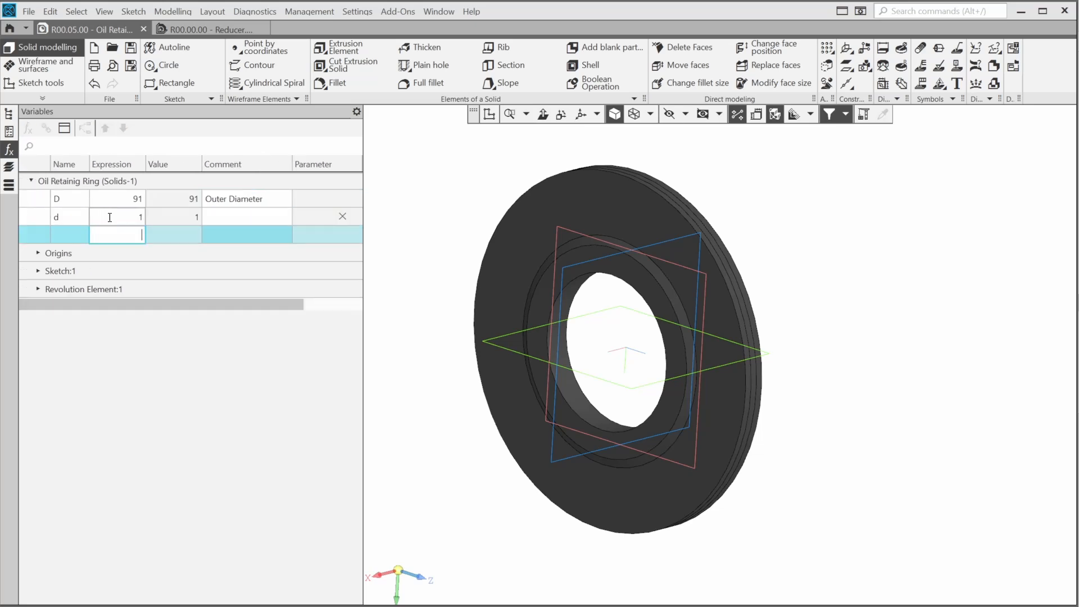
click(109, 217)
text(40)
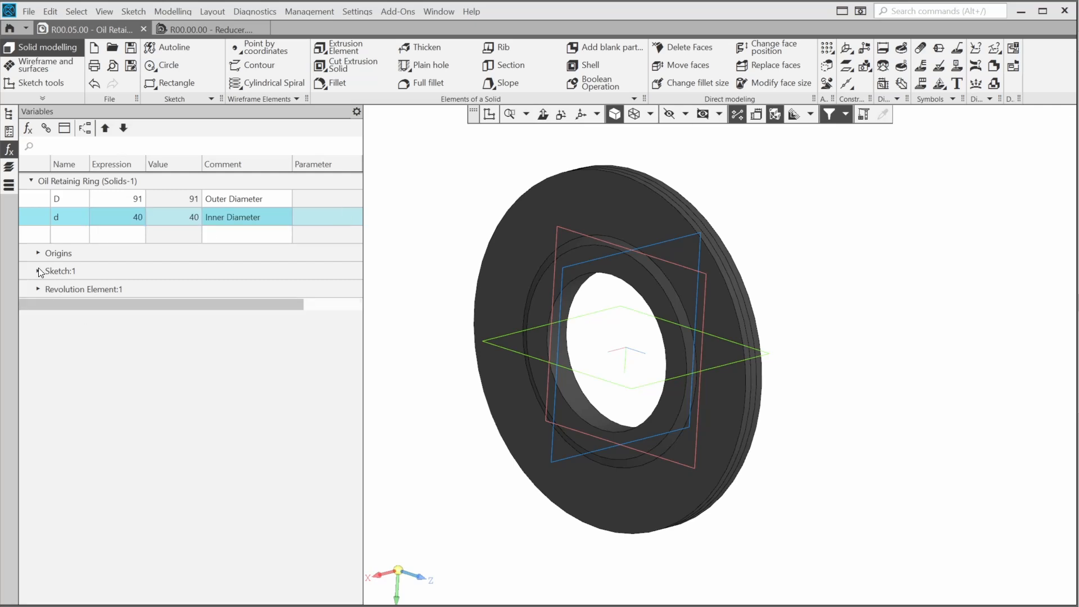
Drive sketch dimensions v13 by d/2 and v14 by D/2, then rebuild the model
click(38, 270)
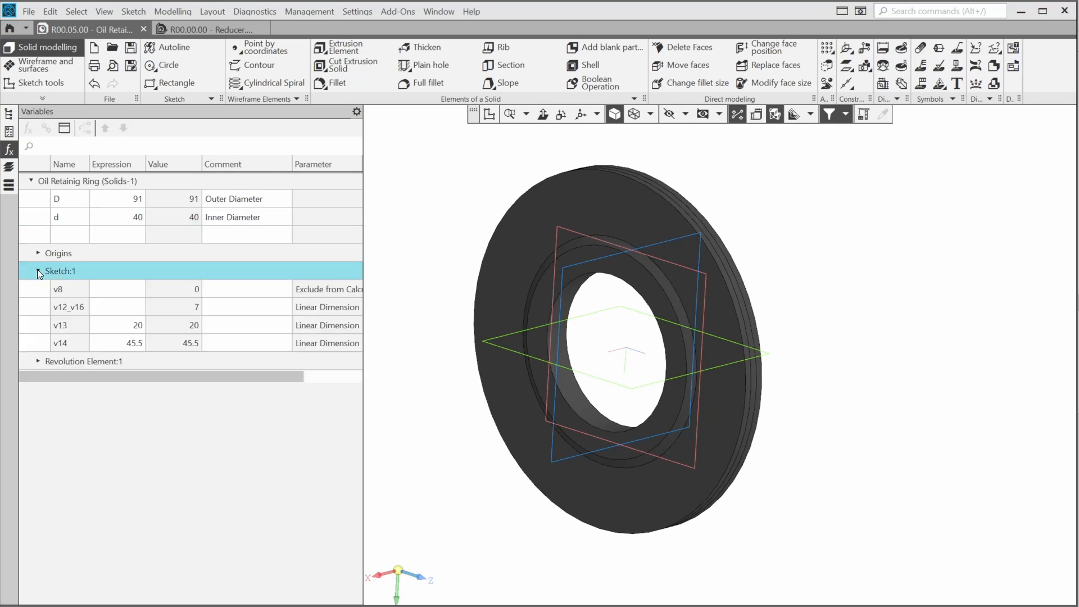
double_click(111, 326)
text(d/2)
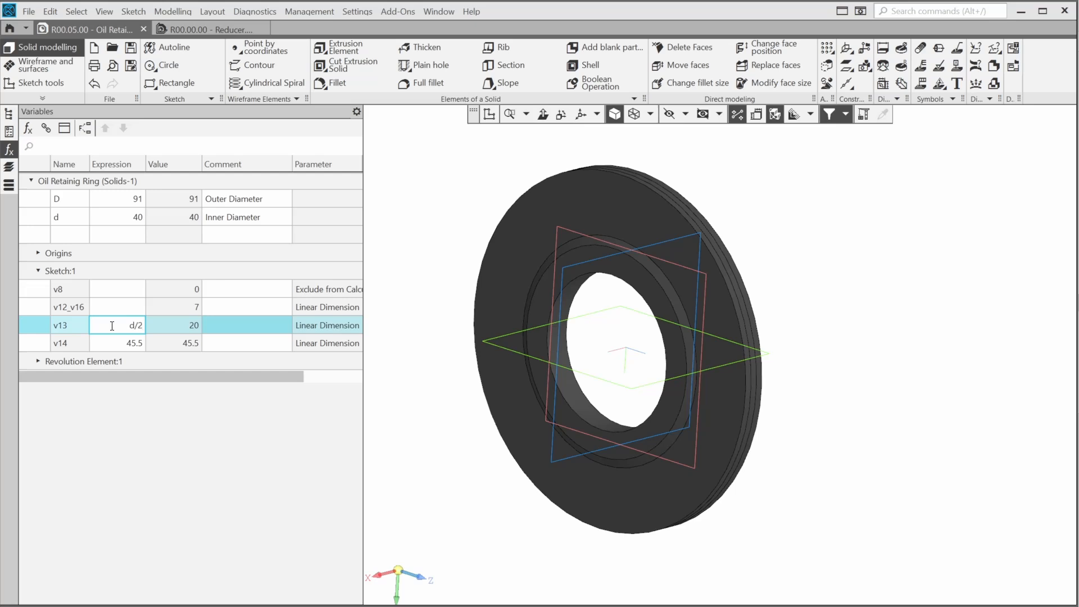
double_click(113, 343)
text(D/2)
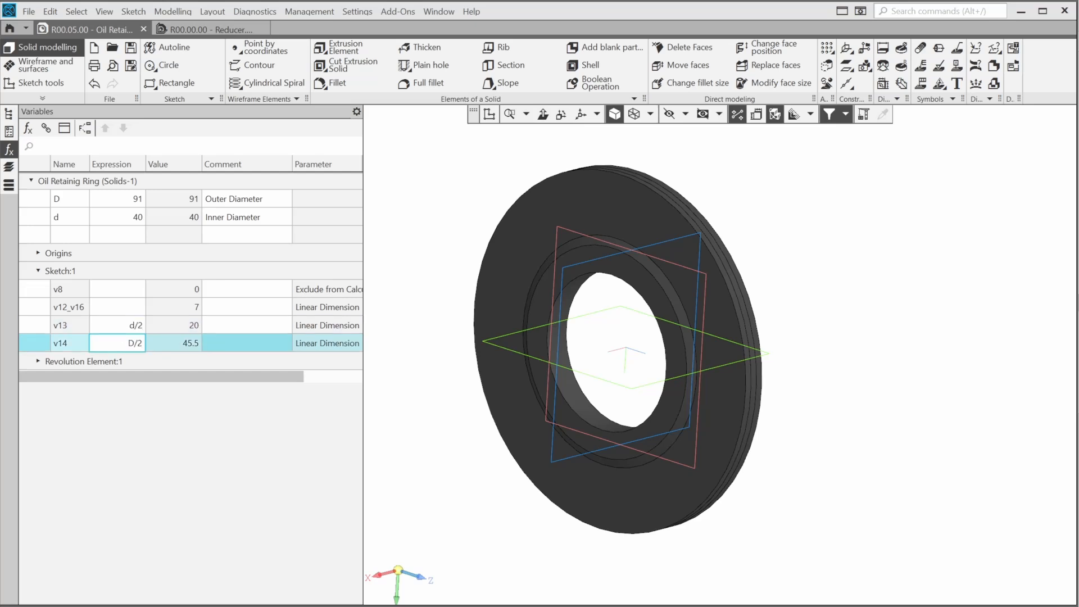
key(Return)
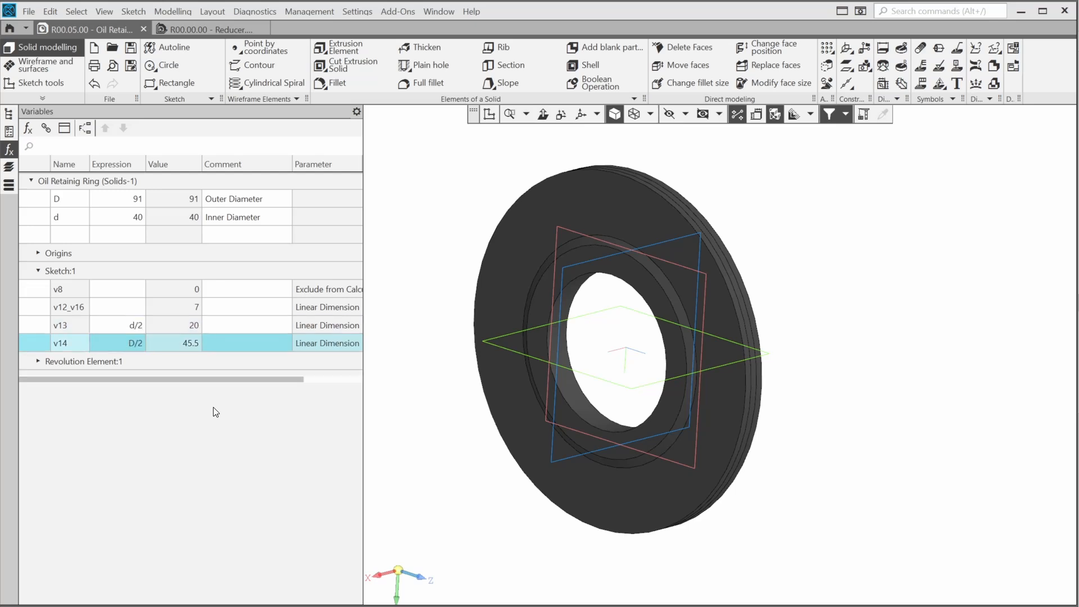
click(859, 111)
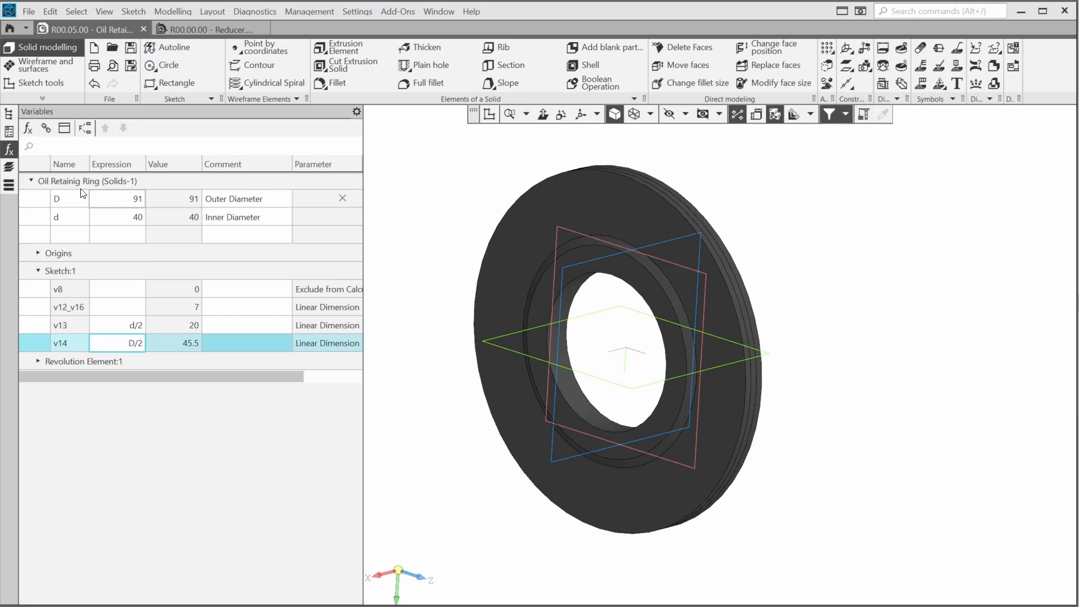
Activate the In Assembly variant and change its outer diameter D to 90
click(8, 115)
click(66, 168)
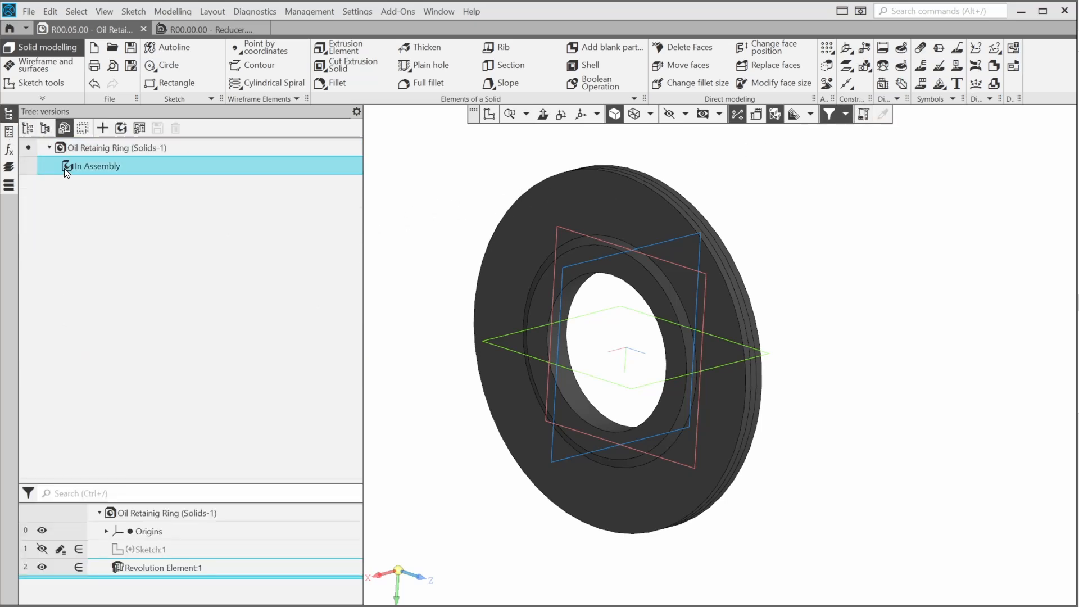
click(29, 165)
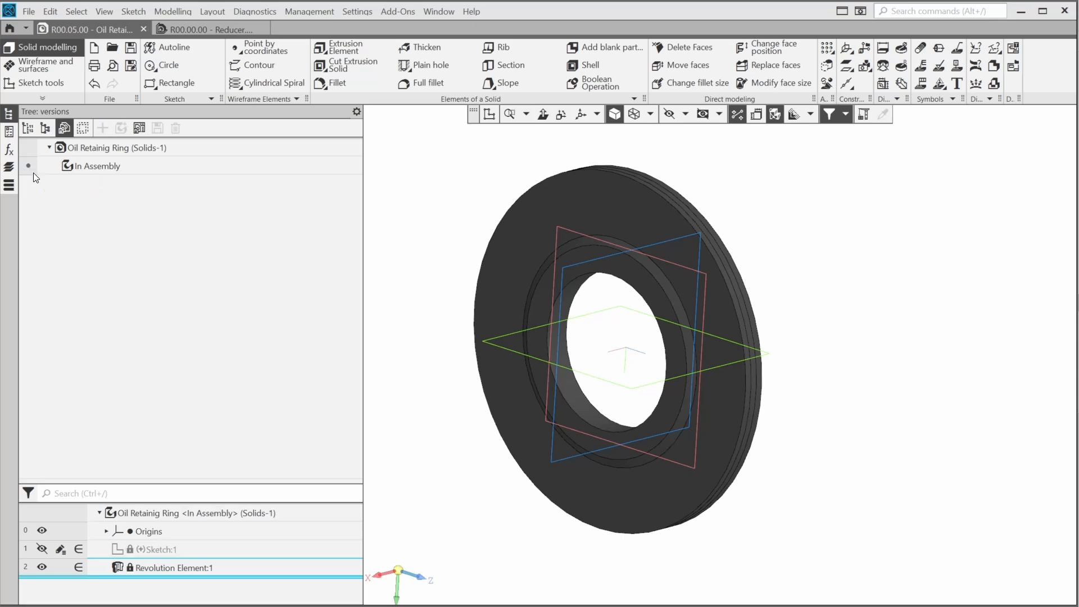
click(9, 151)
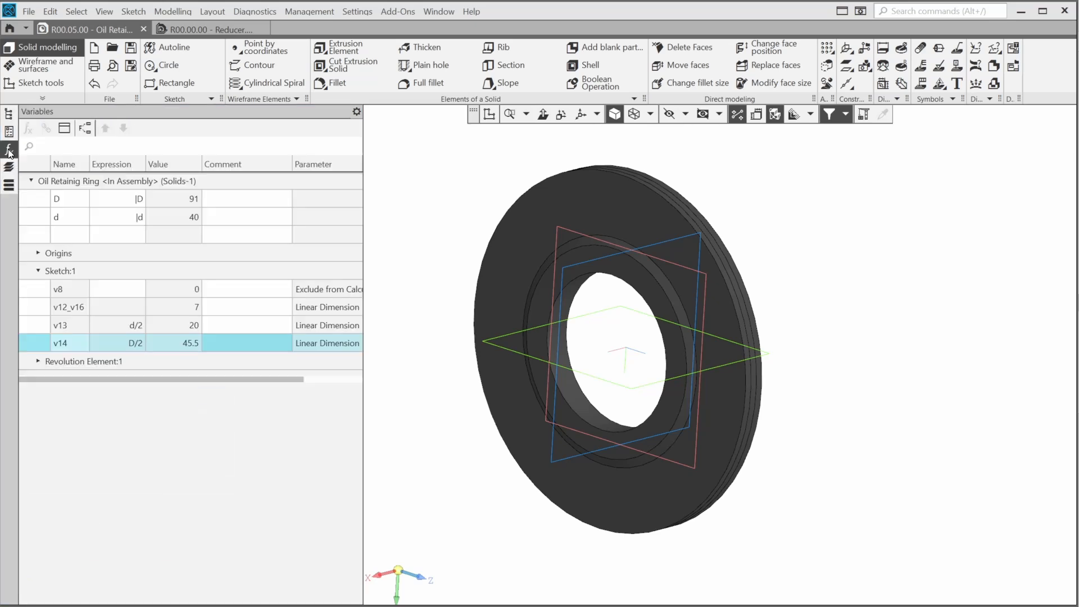
click(120, 199)
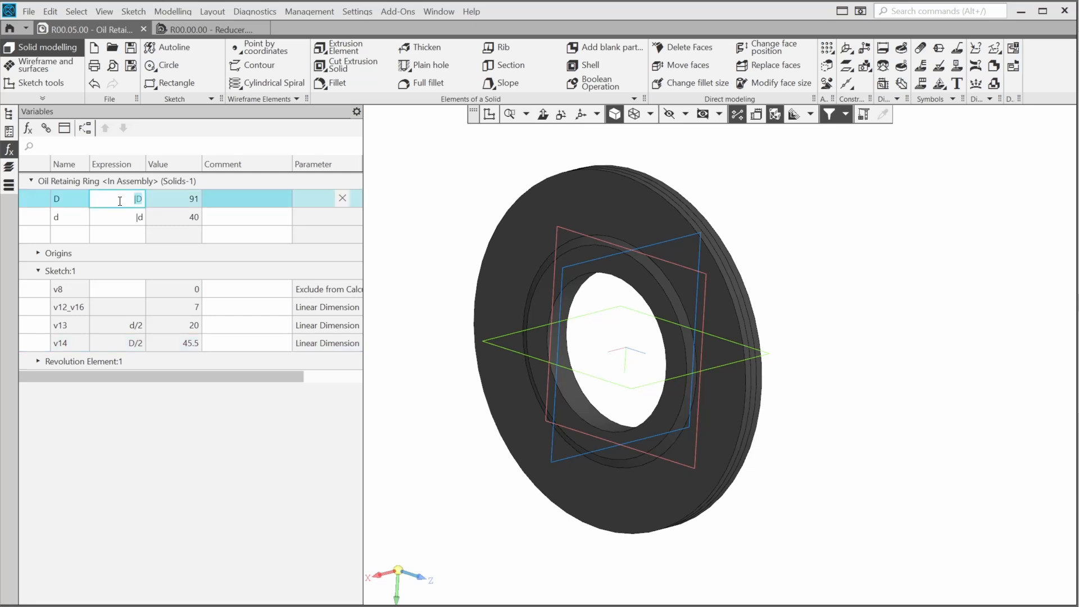
text(90)
key(Return)
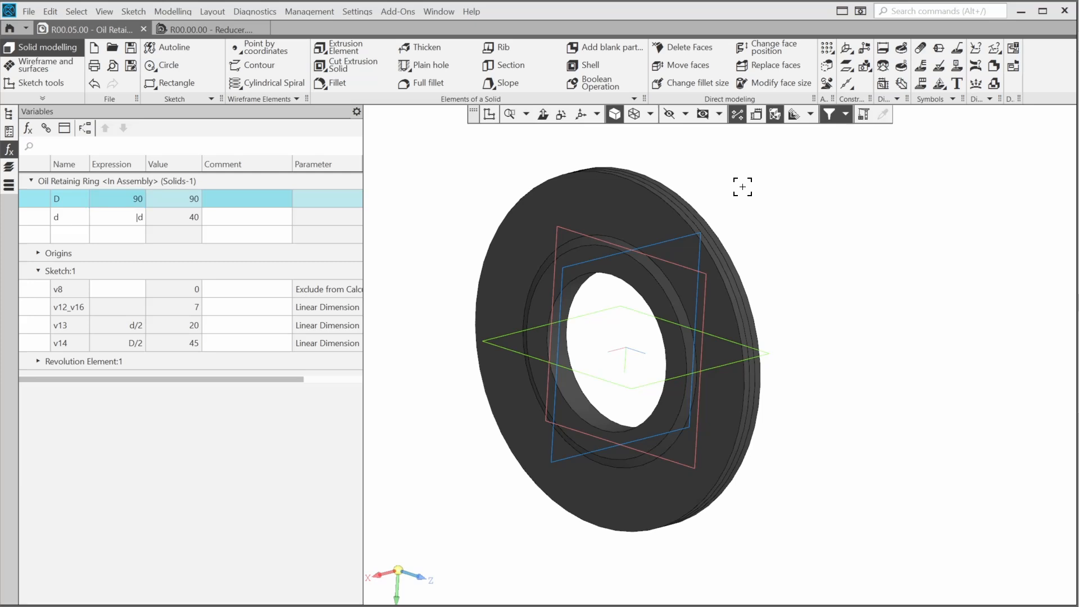
click(9, 114)
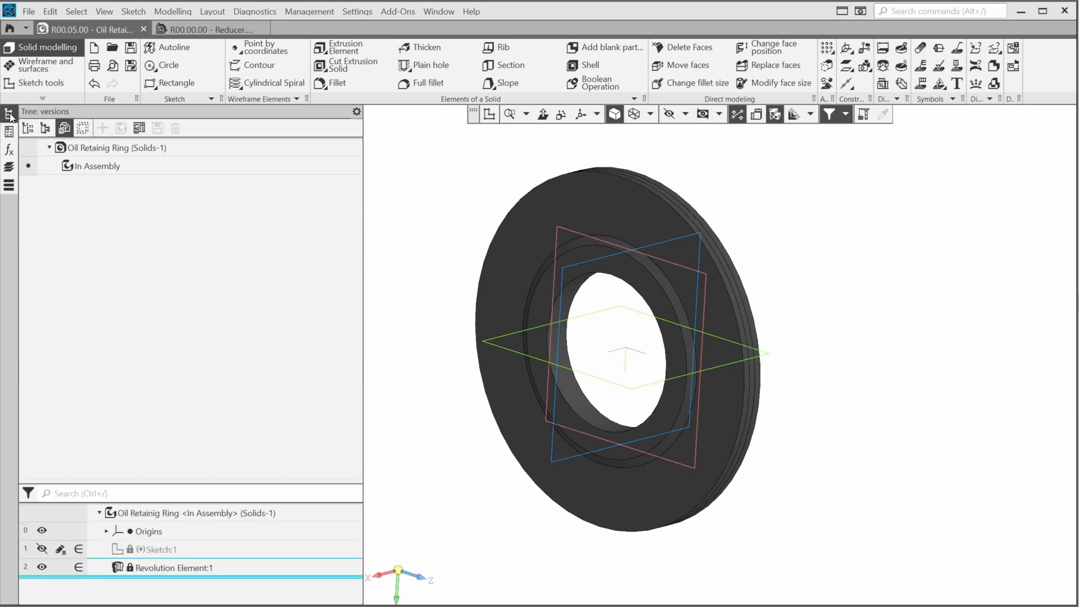
From the base ring, start a -01 version named 'Oil Retainig Ring d=85mm'
click(25, 149)
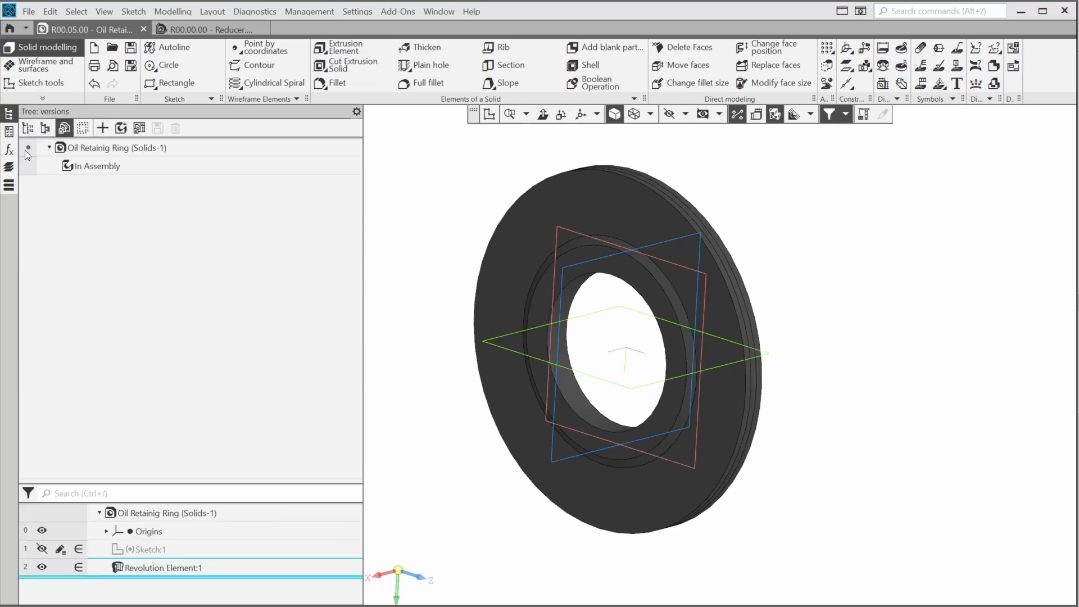
click(102, 129)
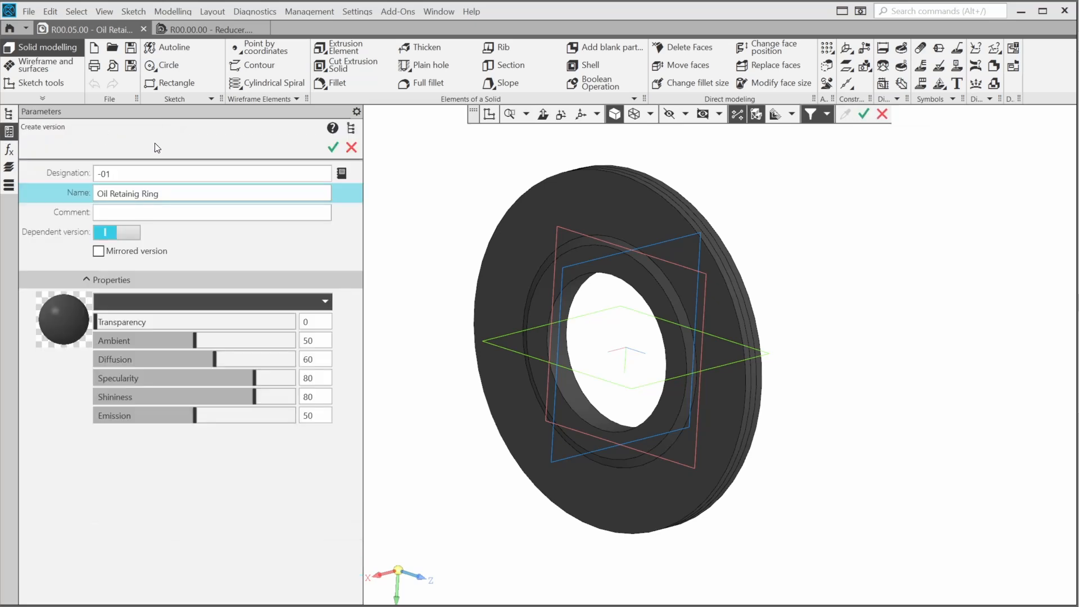
click(179, 192)
click(178, 192)
text(d)
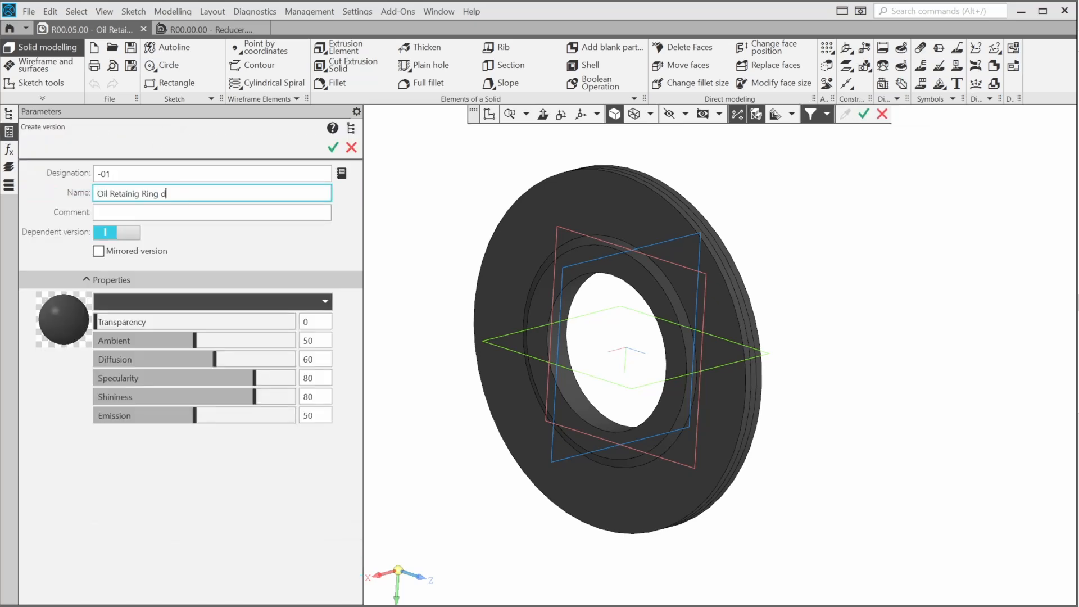
text(=85mm)
key(Return)
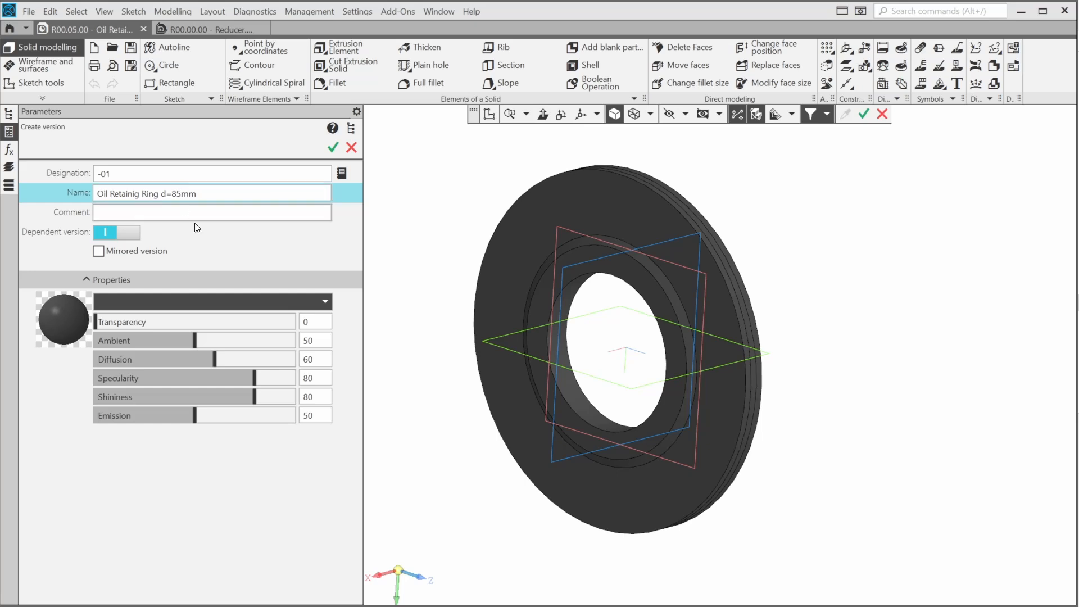
Confirm the -01 version and set its D to 151 and d to 85
click(332, 148)
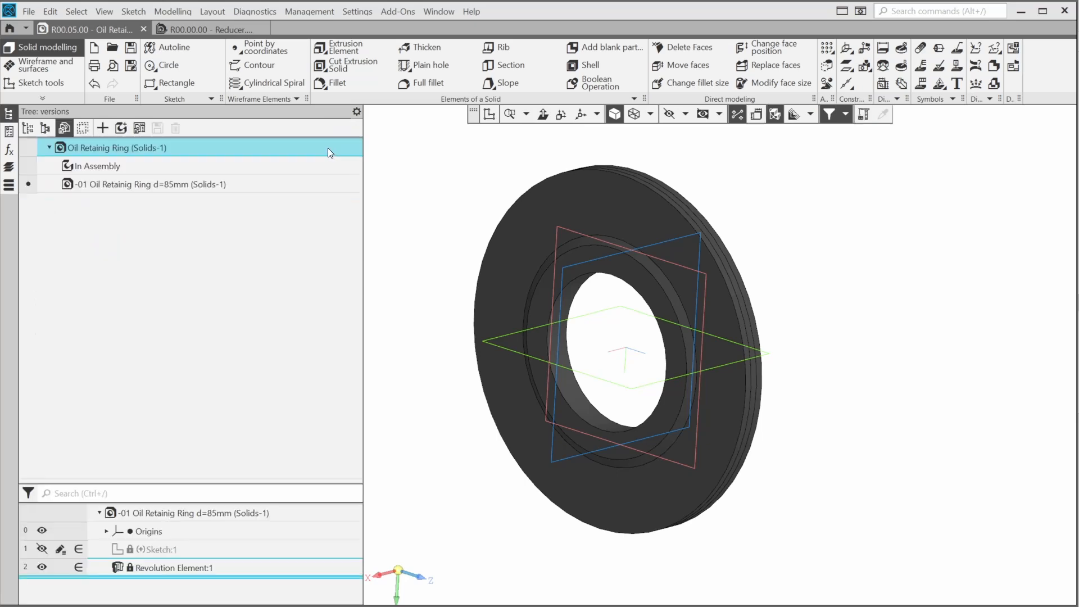
click(10, 149)
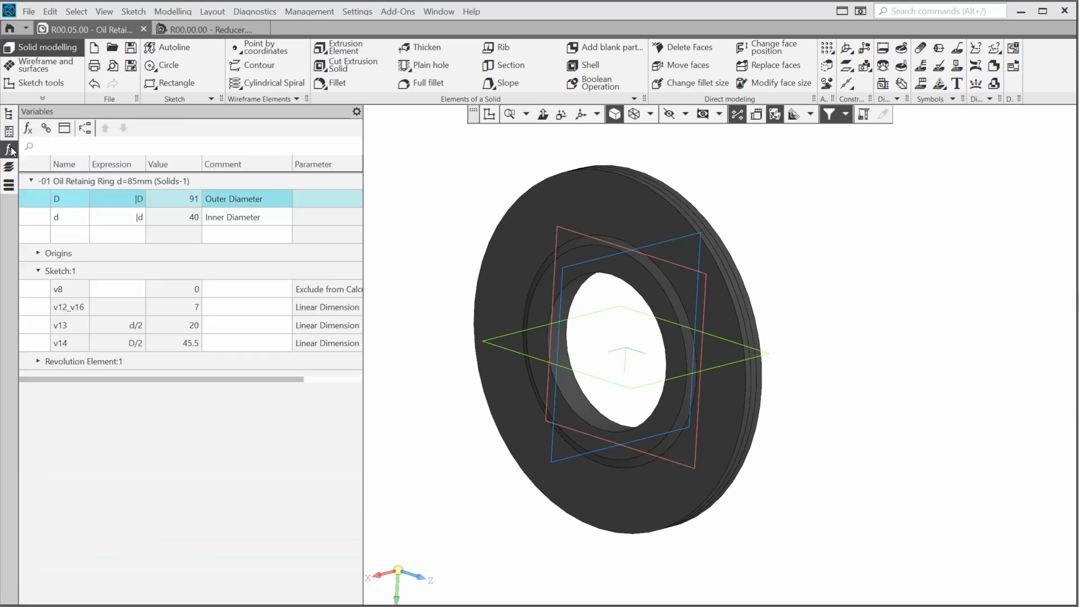
click(131, 200)
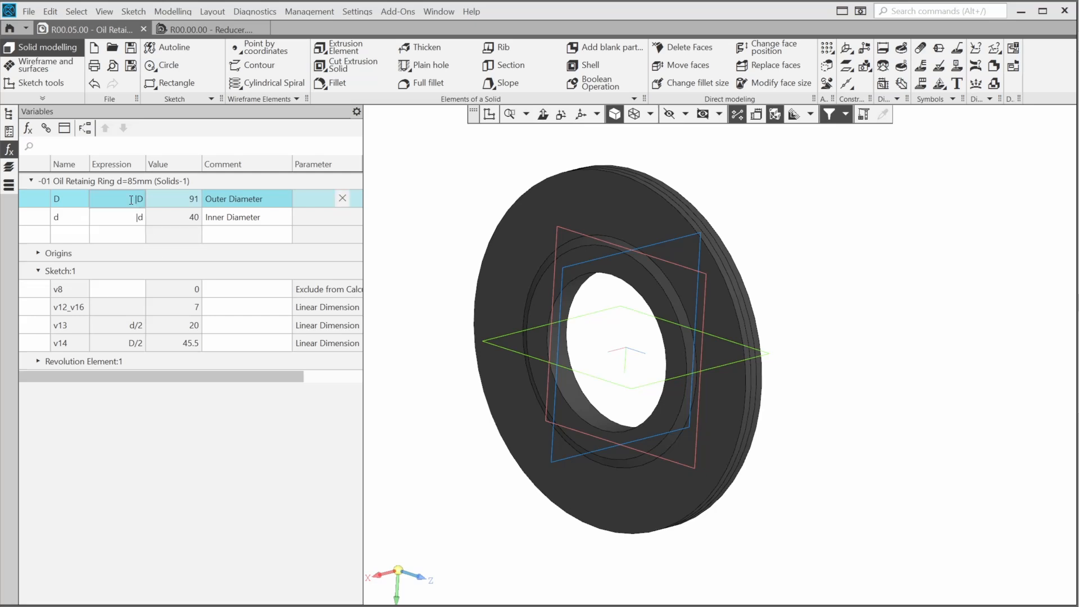
text(151)
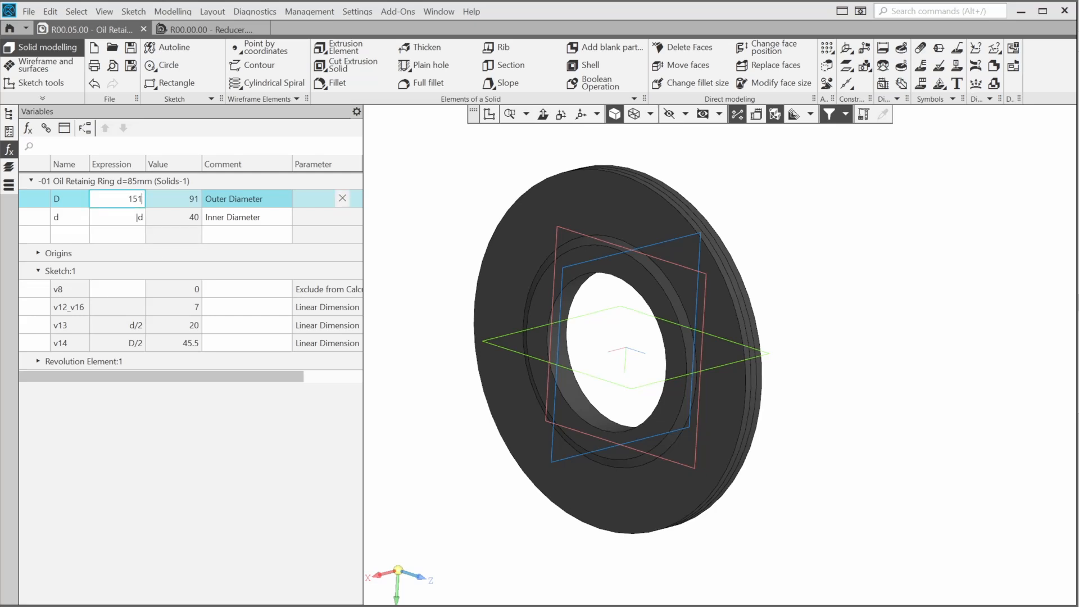
click(138, 217)
text(85)
key(Return)
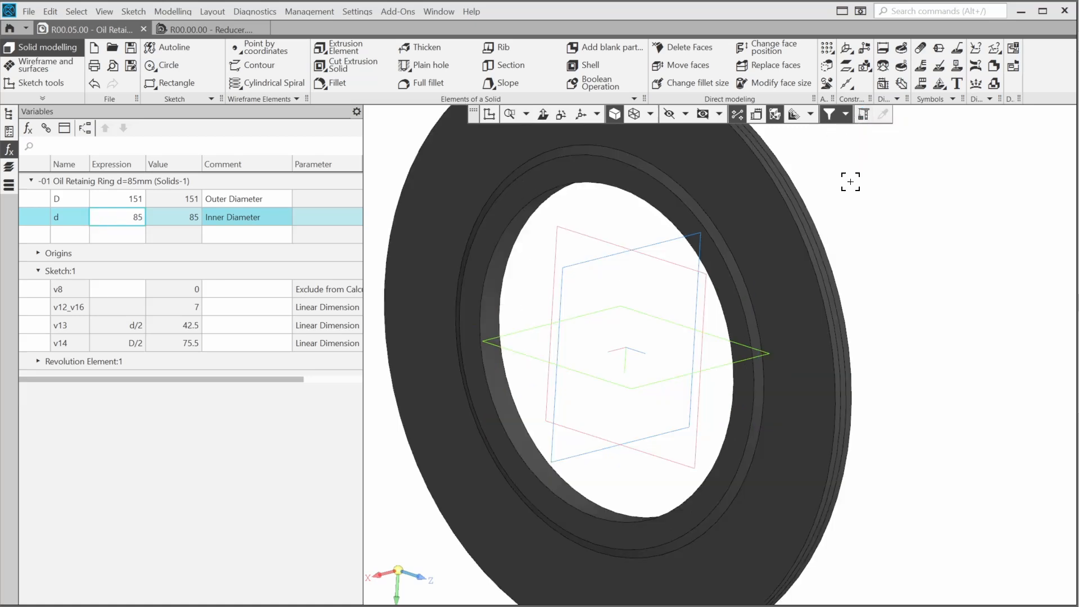
scroll(843, 238, down, 5)
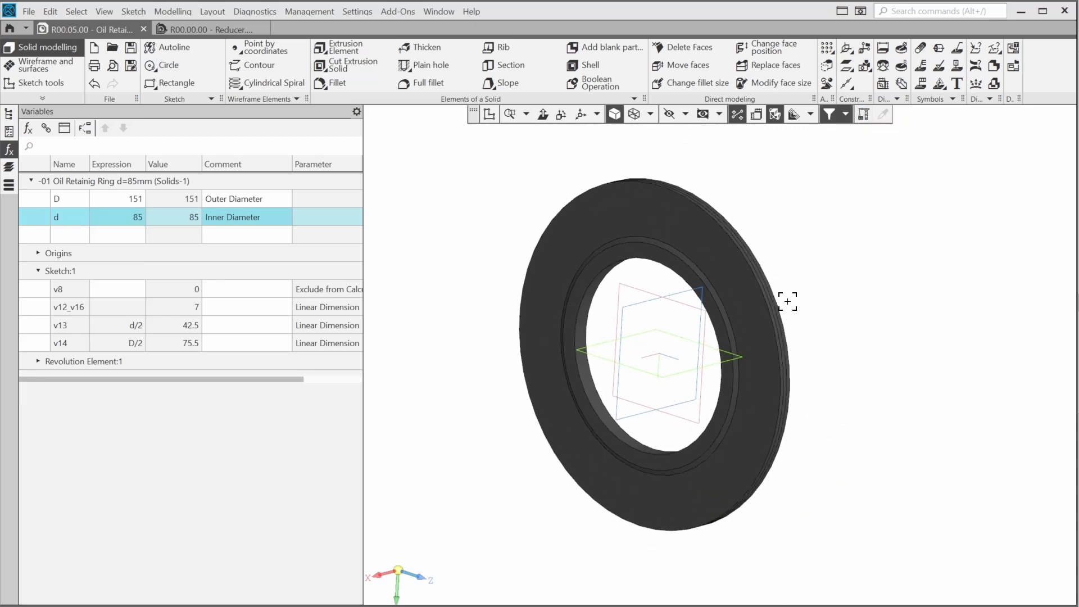
click(9, 115)
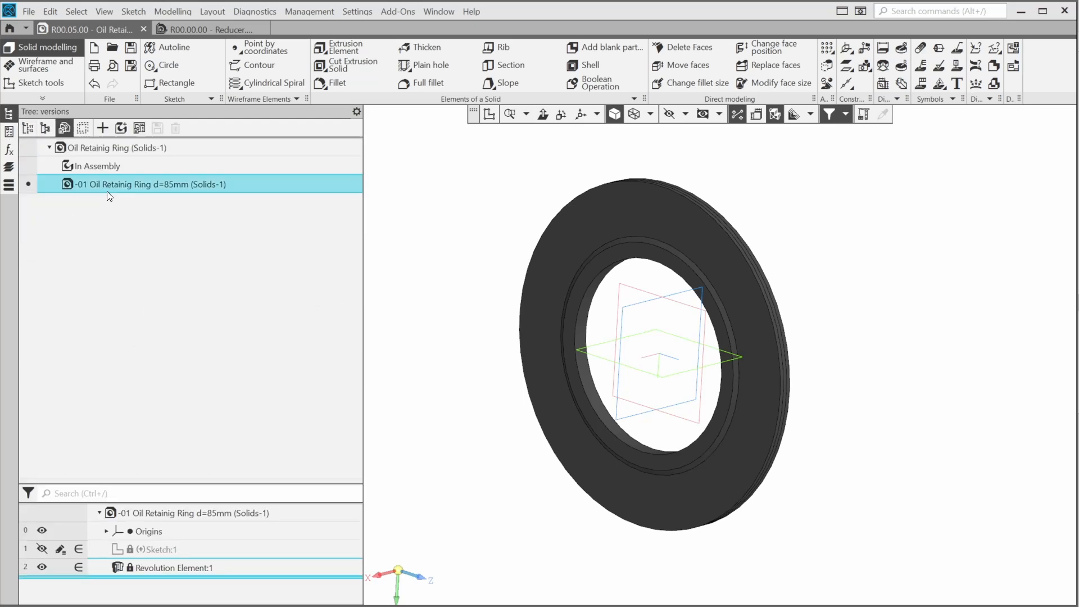
Create an 'In Assembly' variant of the -01 version with outer diameter D of 150
click(122, 129)
key(BackSpace)
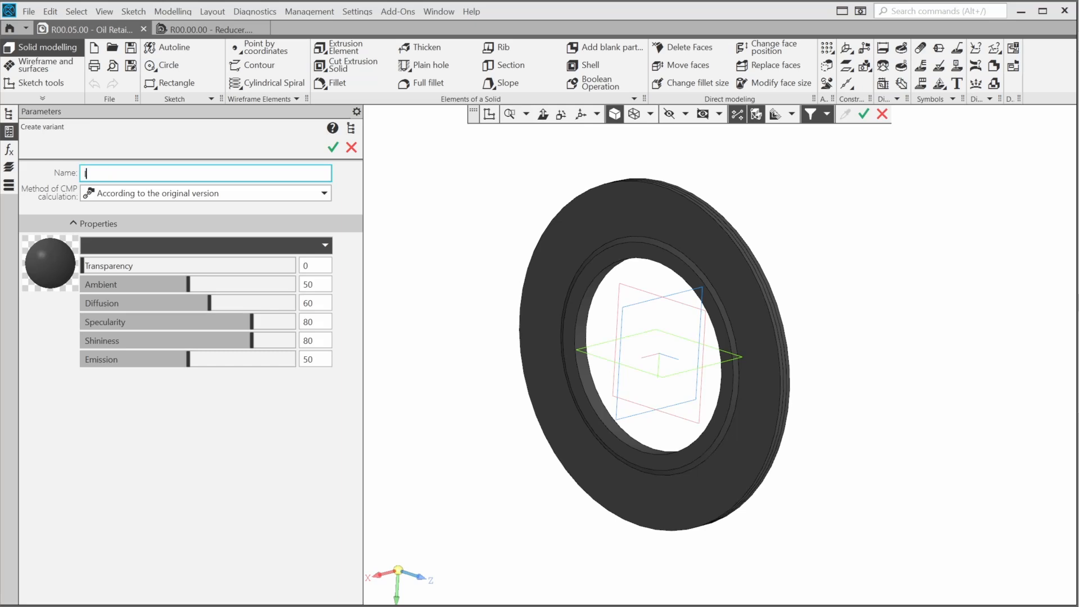
text(In Assembly)
click(333, 148)
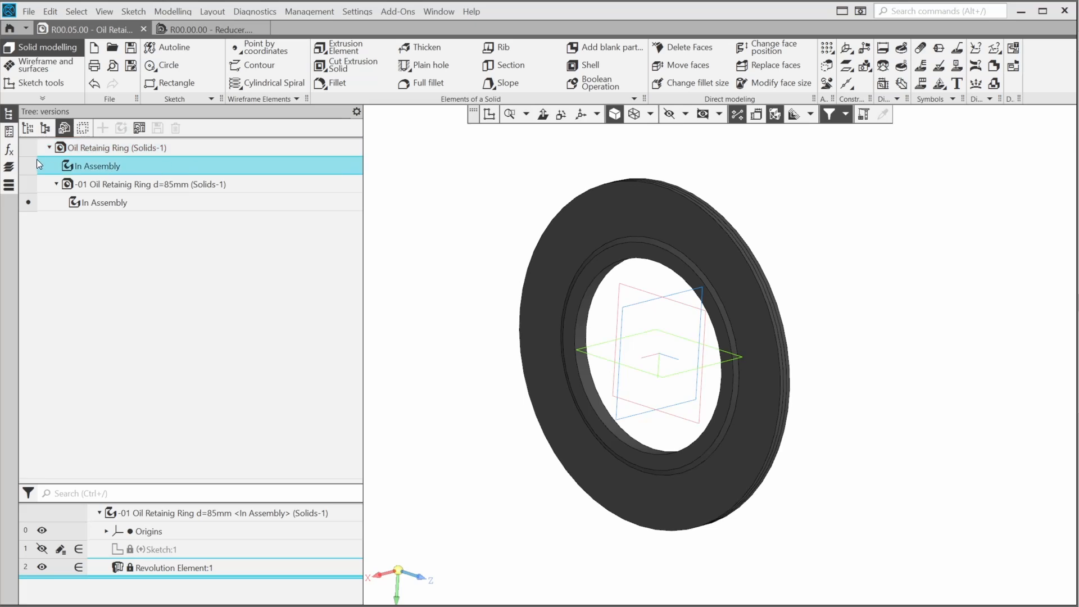
click(9, 149)
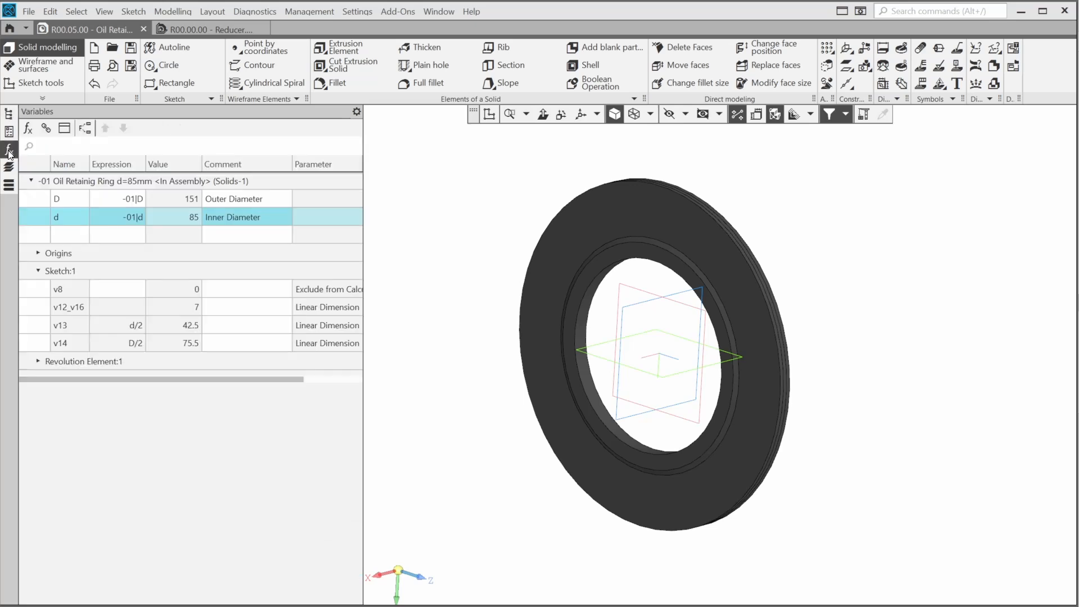
click(115, 194)
text(150)
key(Return)
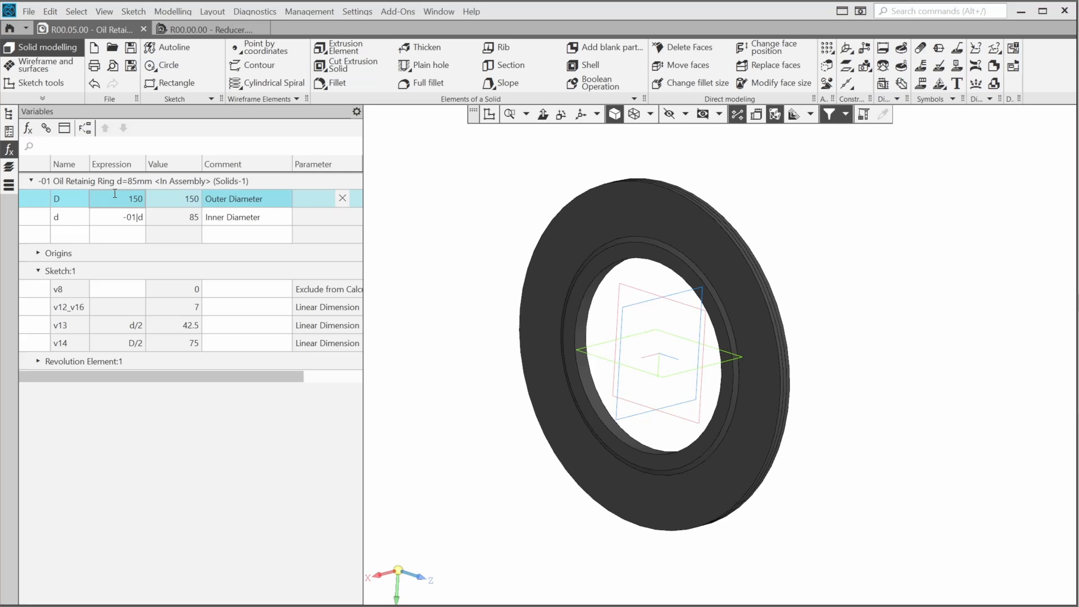
Save the ring part and reselect the base Oil Retainig Ring version in the versions tree
click(129, 49)
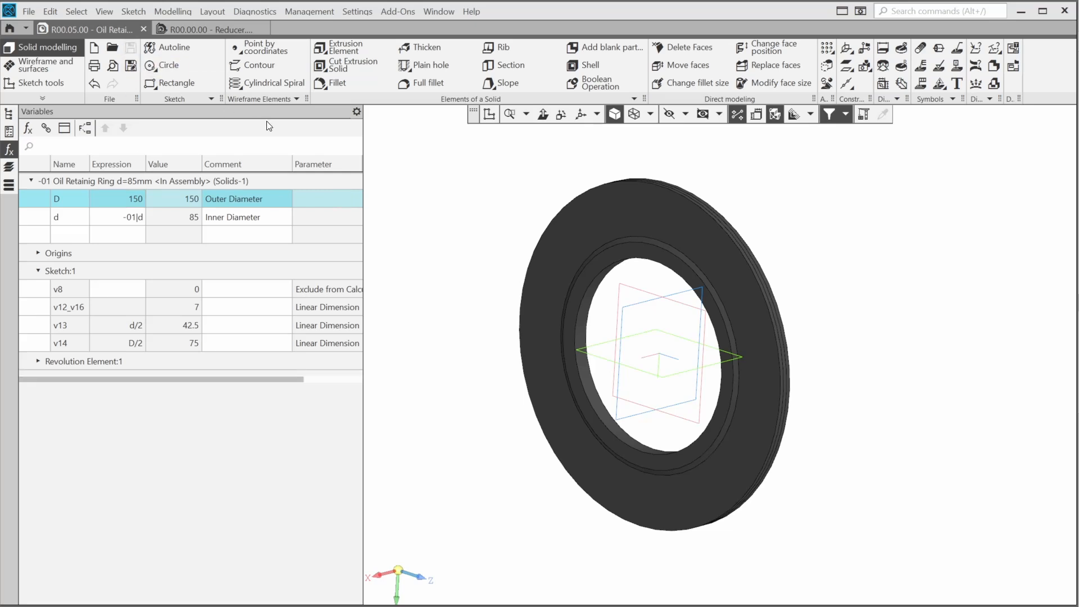
click(8, 115)
click(79, 147)
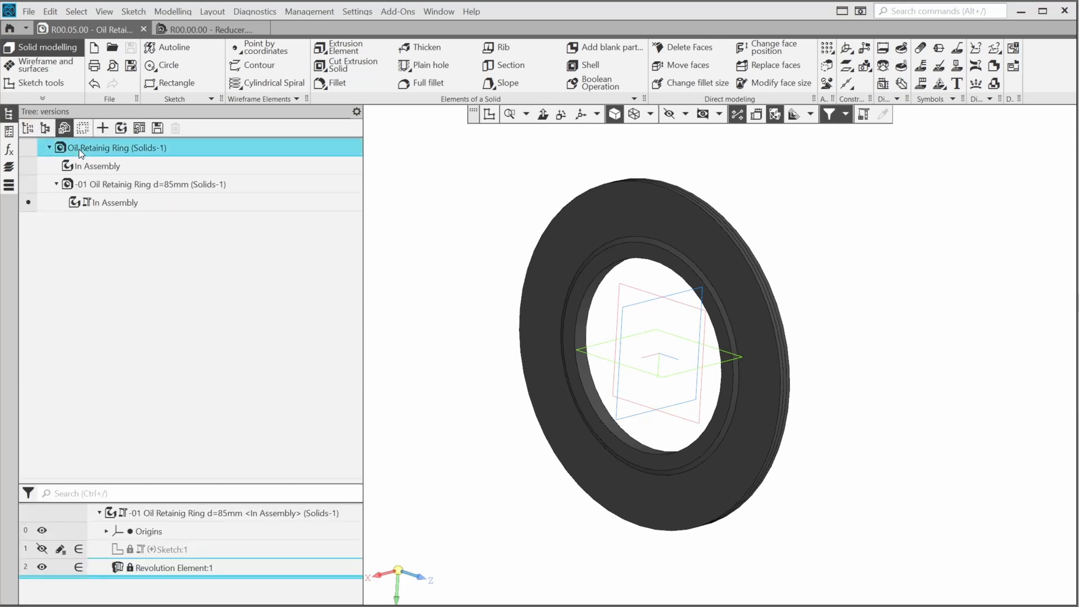
Make the base ring version current and select the ring part in the tree
click(28, 145)
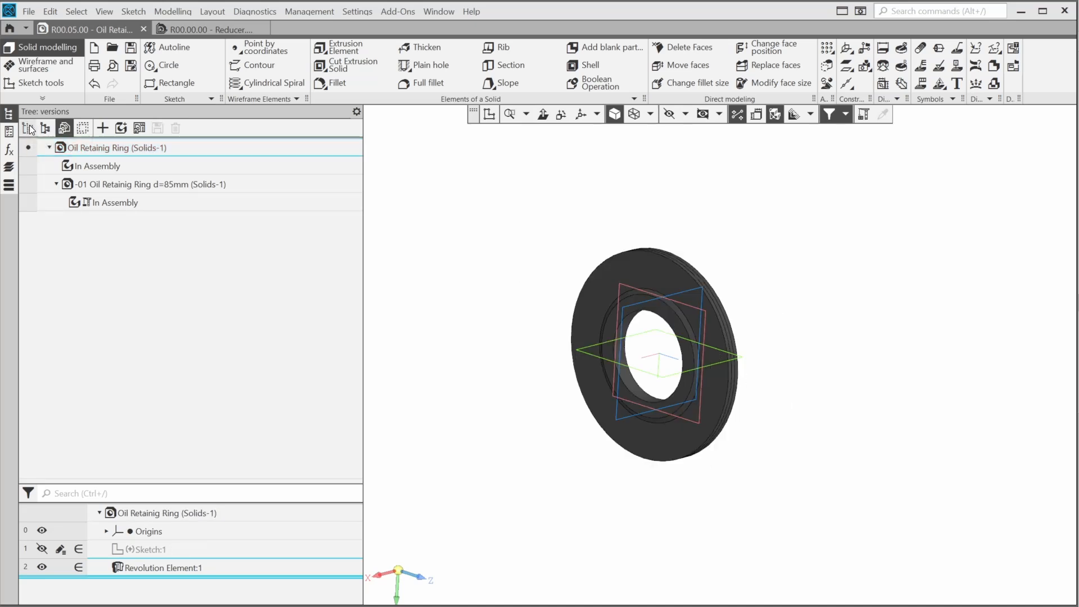
click(28, 129)
click(137, 167)
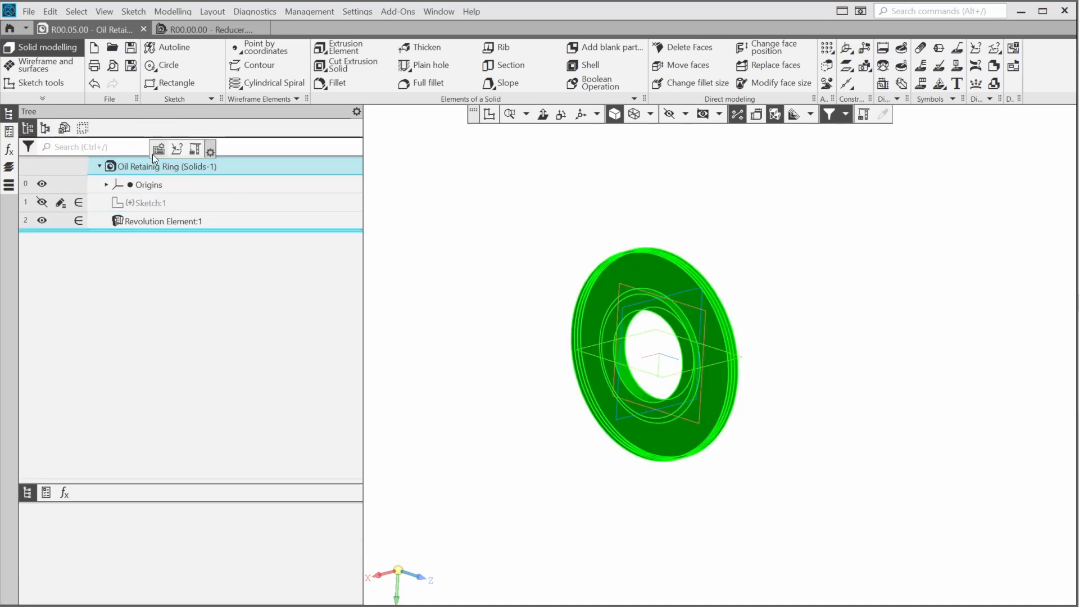
Rename the part to 'Oil Retainig Ring d=40mm' with designation R00.05.00
click(158, 151)
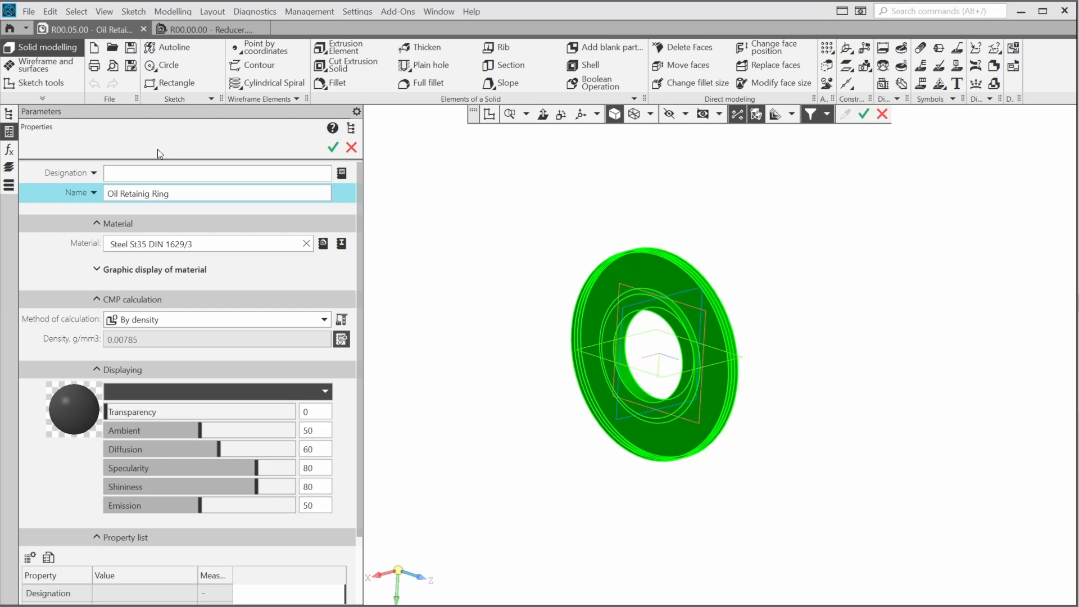
click(180, 191)
click(181, 191)
text(d=40mm)
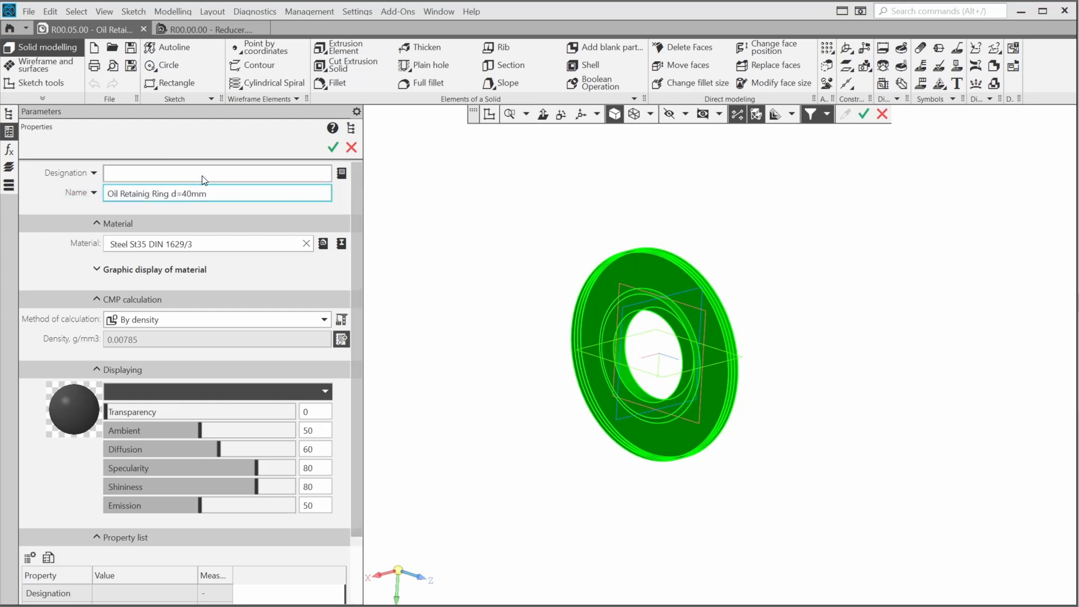
click(238, 178)
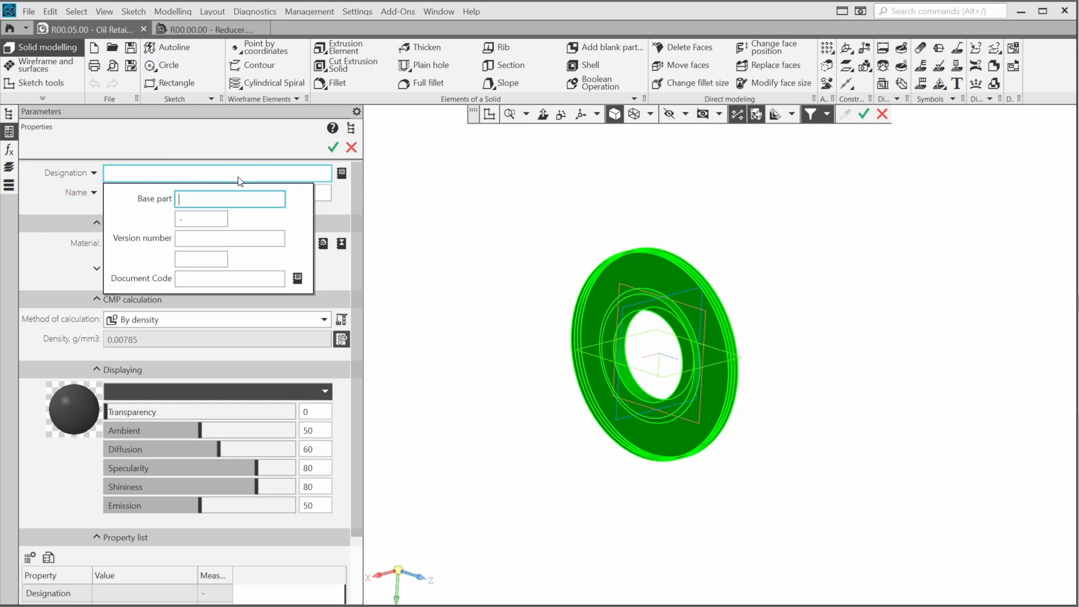
text(R00.05.00)
key(Return)
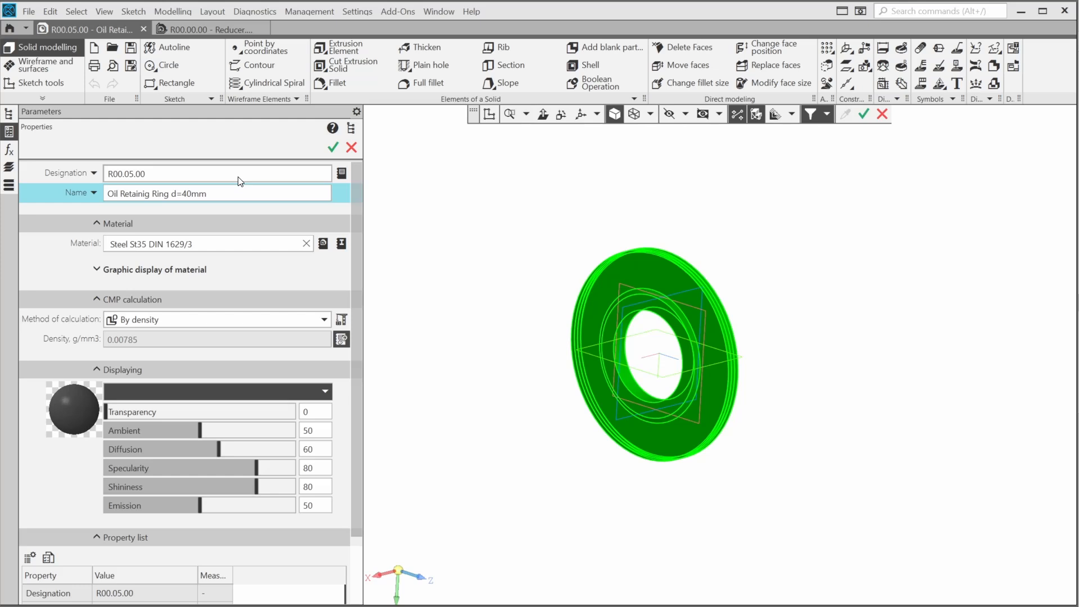
click(332, 147)
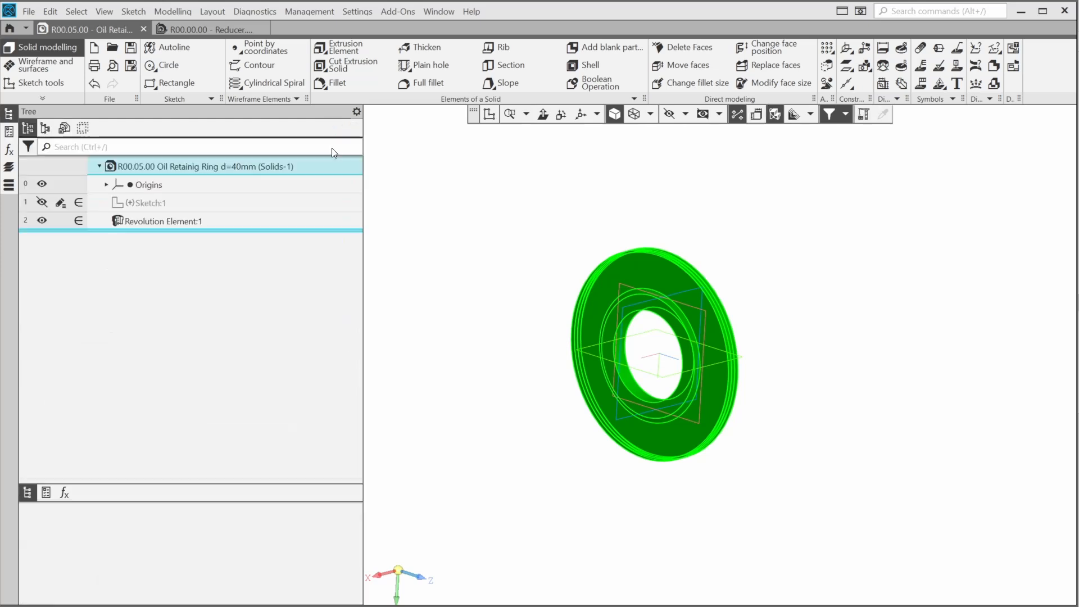
Return to the versions tree and save the ring part
click(64, 128)
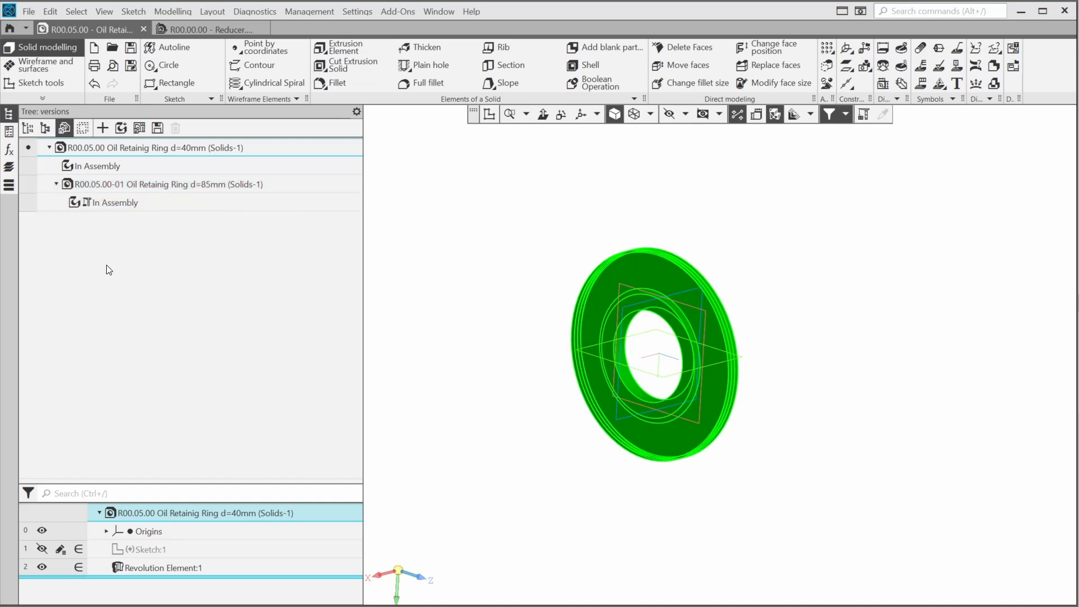
click(864, 116)
click(131, 49)
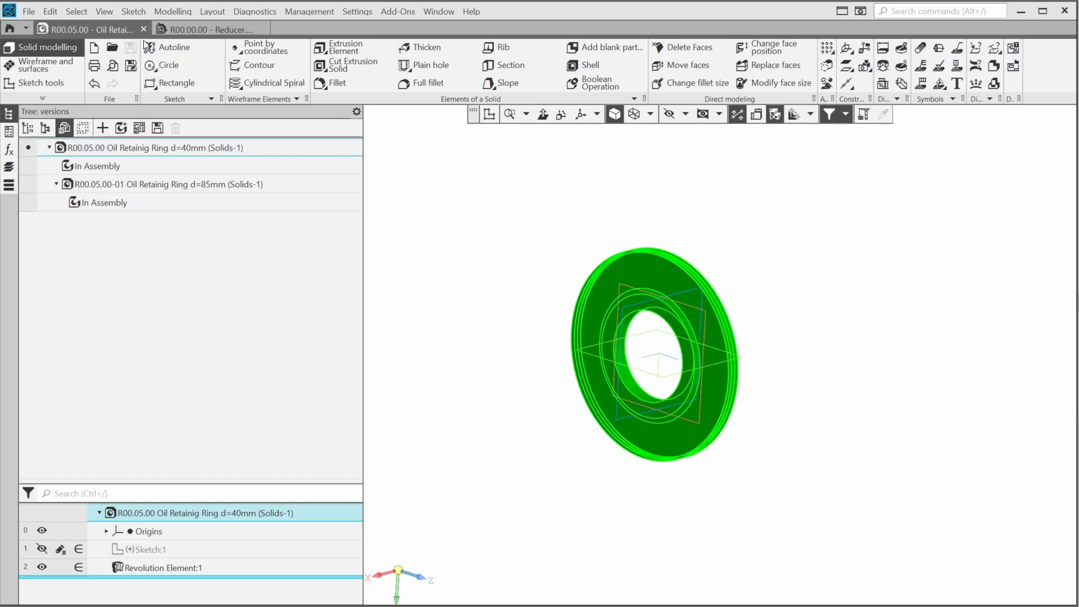
Close the ring part and set the first d=40mm ring to the In Assembly variant
click(144, 30)
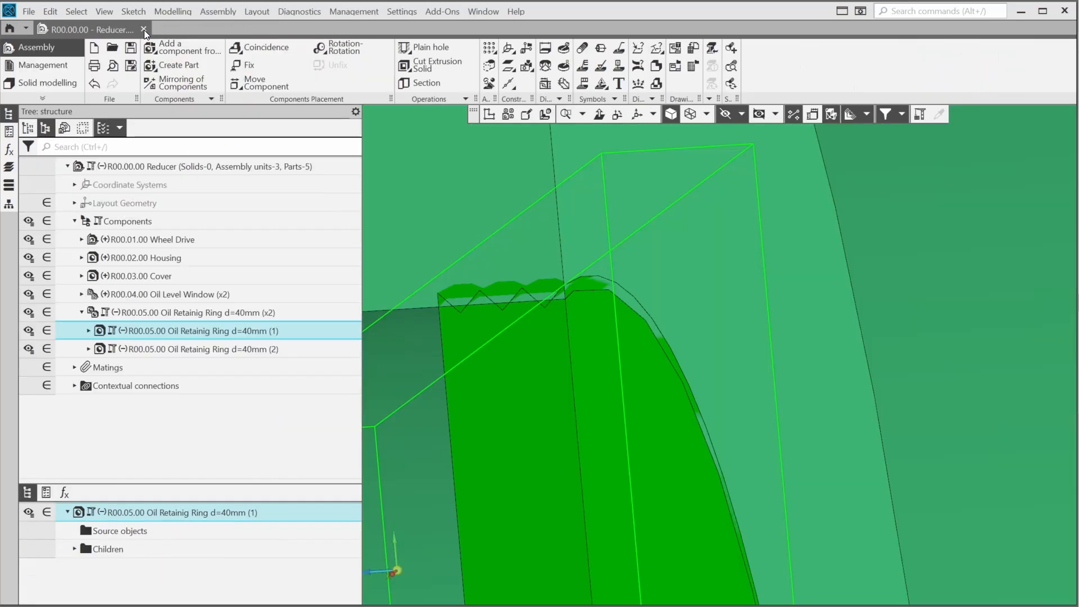
scroll(759, 317, down, 8)
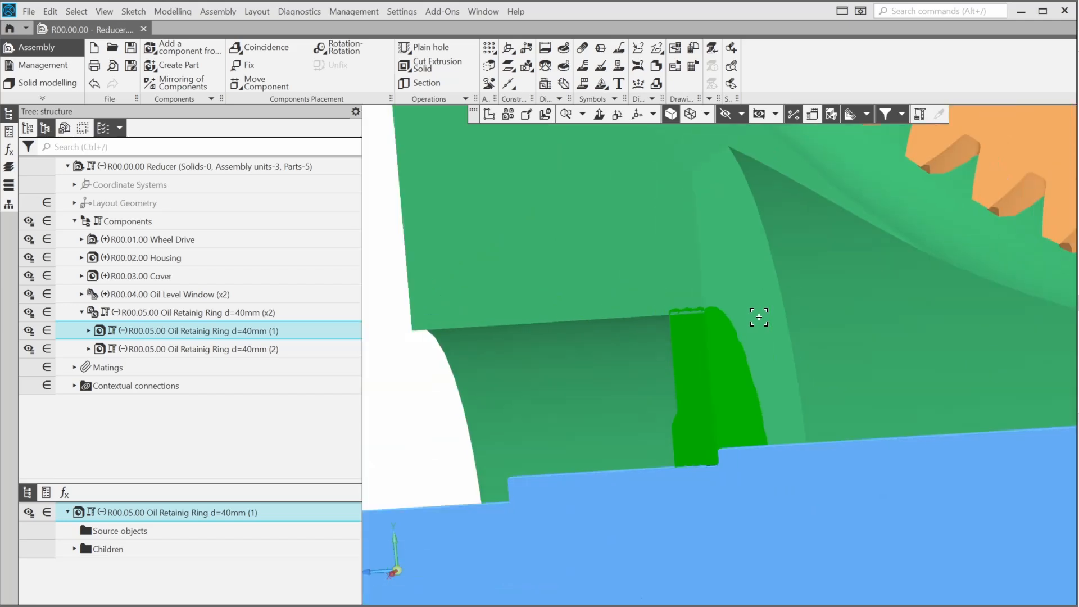
scroll(759, 318, up, 8)
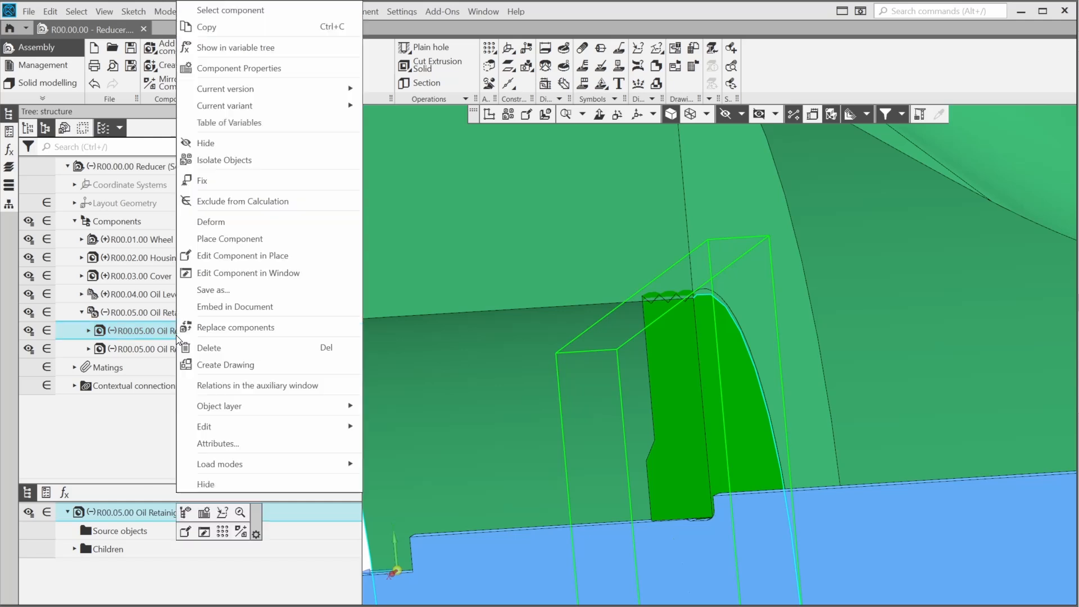
right_click(176, 335)
mouse_move(270, 110)
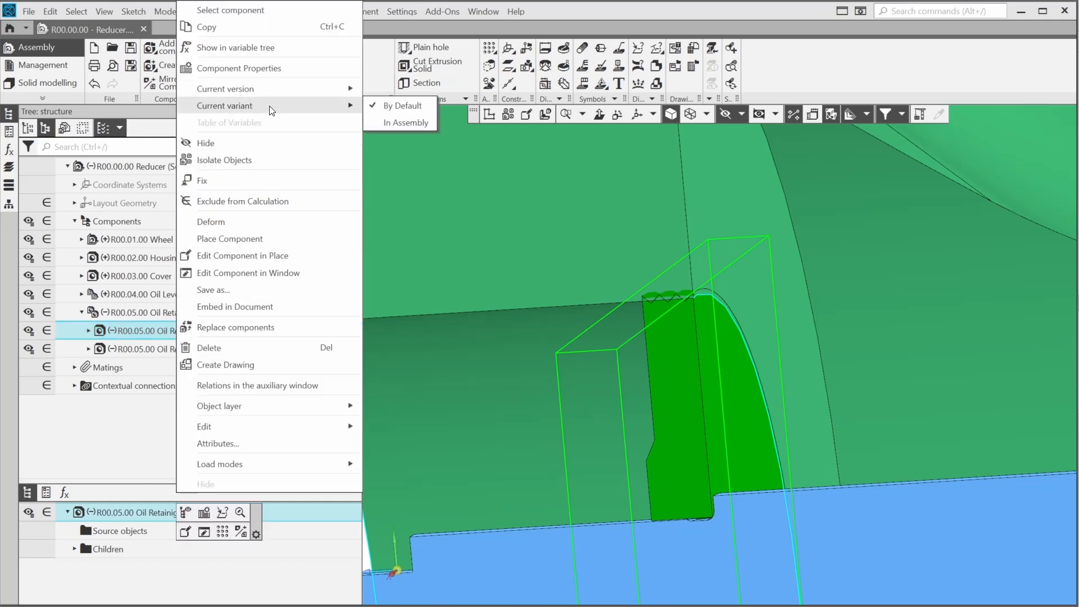
click(423, 121)
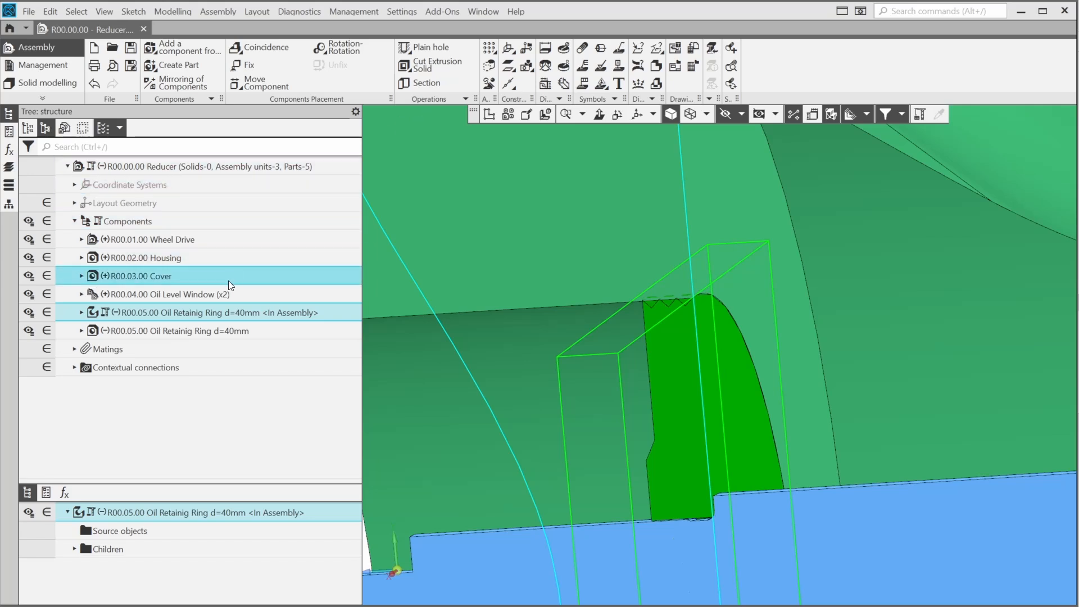
Set the second d=40mm ring instance to the In Assembly variant too
click(218, 329)
right_click(218, 330)
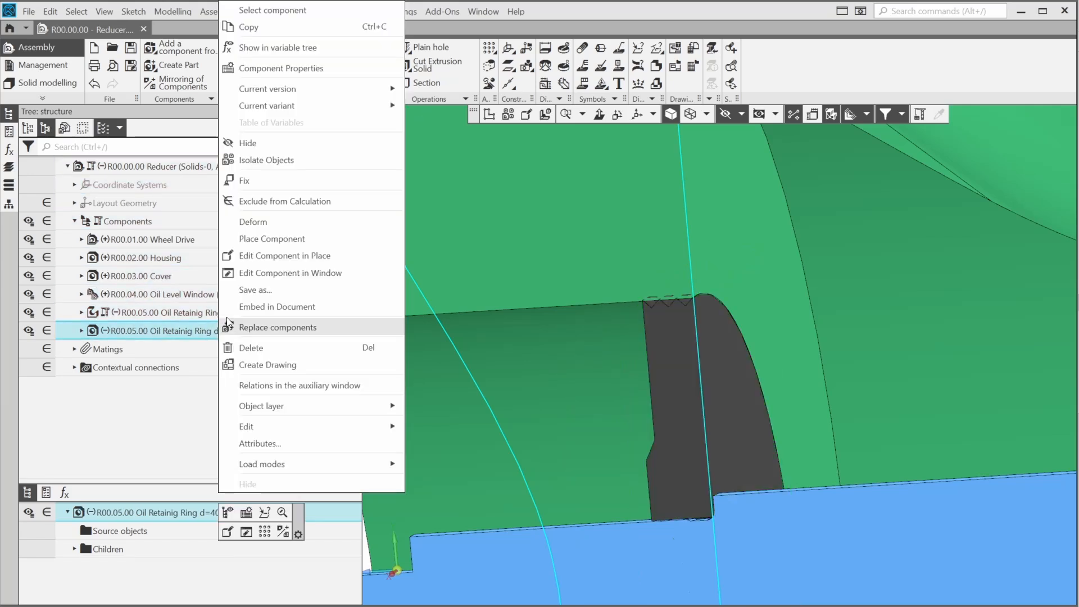
mouse_move(306, 107)
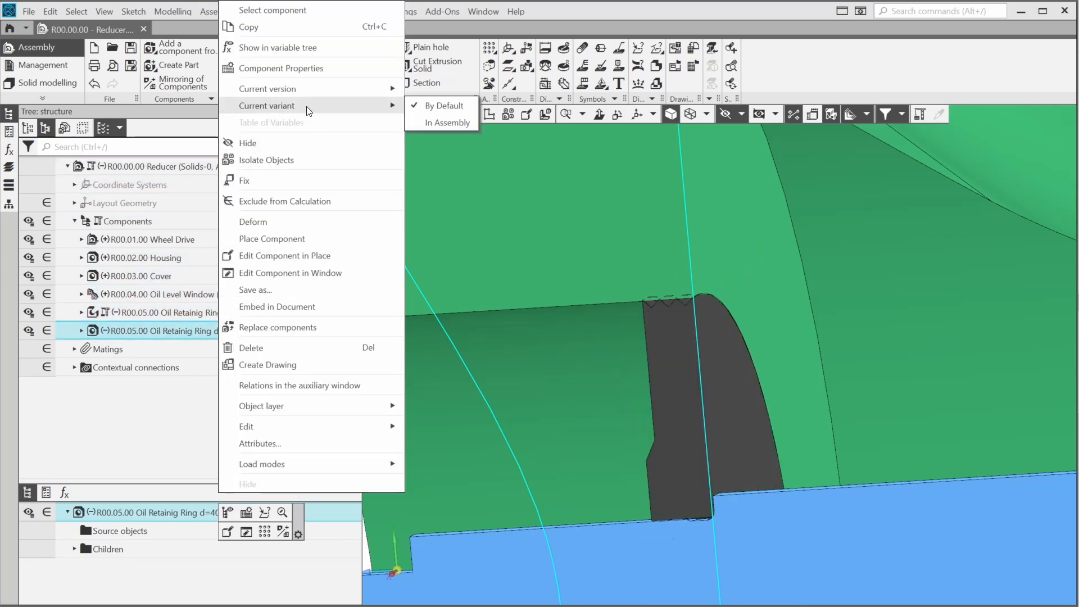
click(441, 122)
scroll(472, 327, down, 3)
Fit the whole Reducer assembly in view, save it, and rebuild for the changed rings
scroll(583, 312, down, 3)
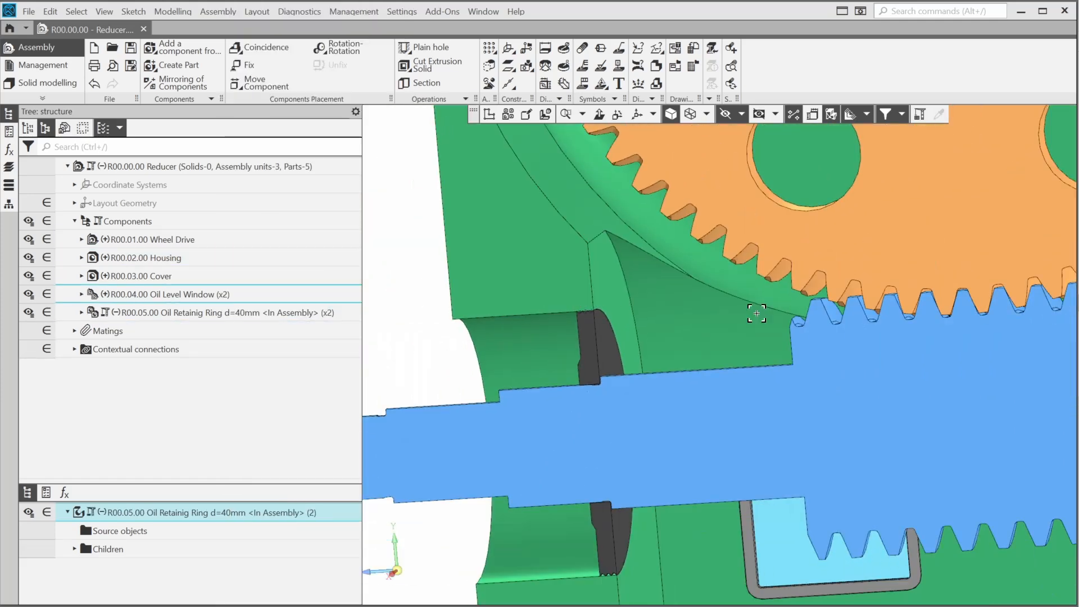
scroll(754, 313, down, 1)
middle_drag(740, 290, 149, 304)
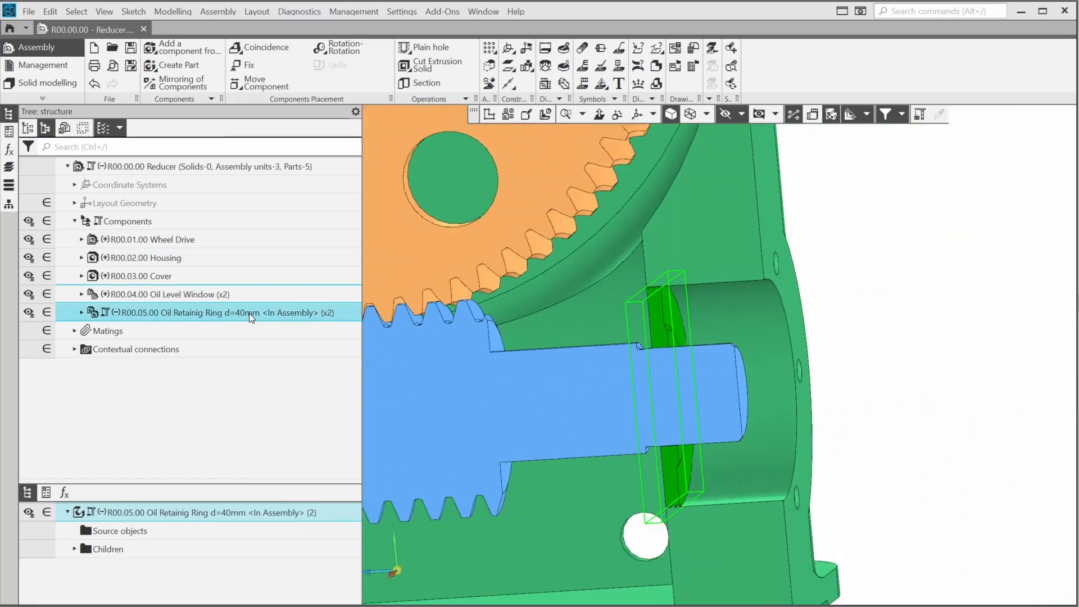
scroll(638, 298, up, 5)
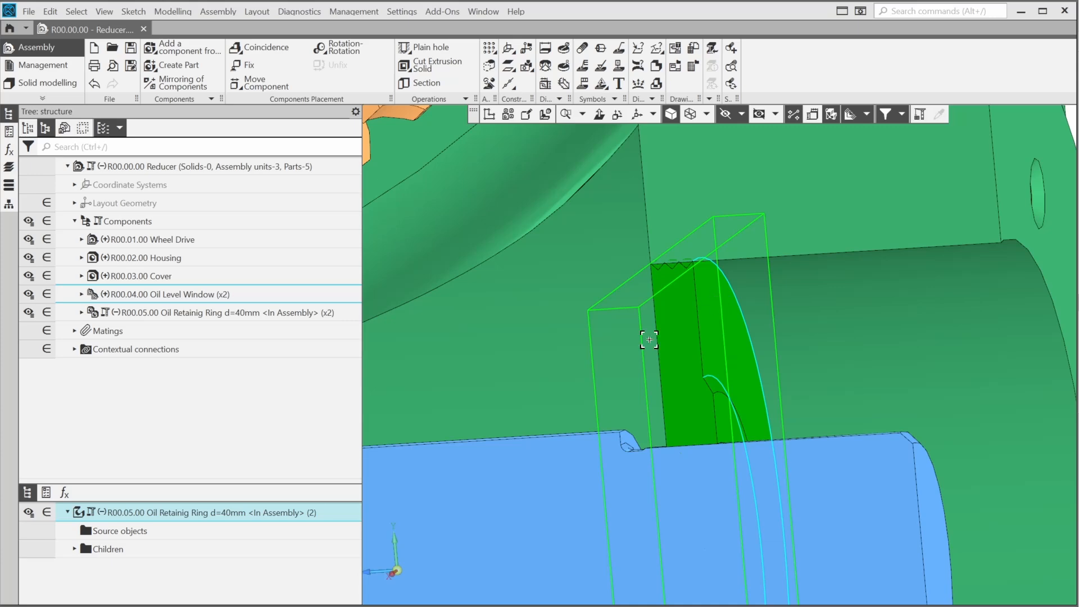
click(397, 571)
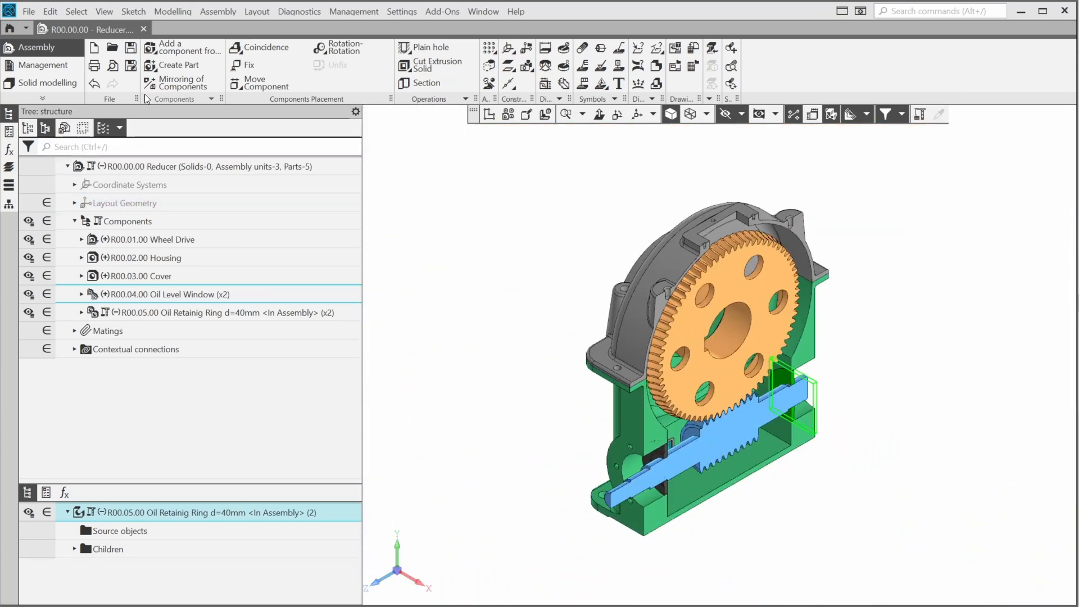
click(130, 48)
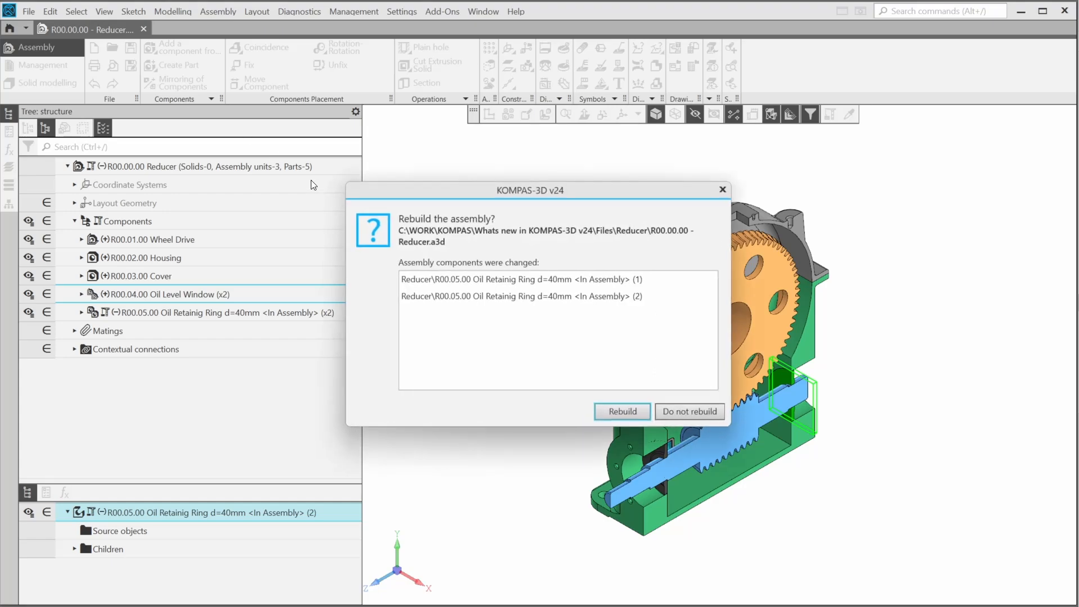
click(620, 411)
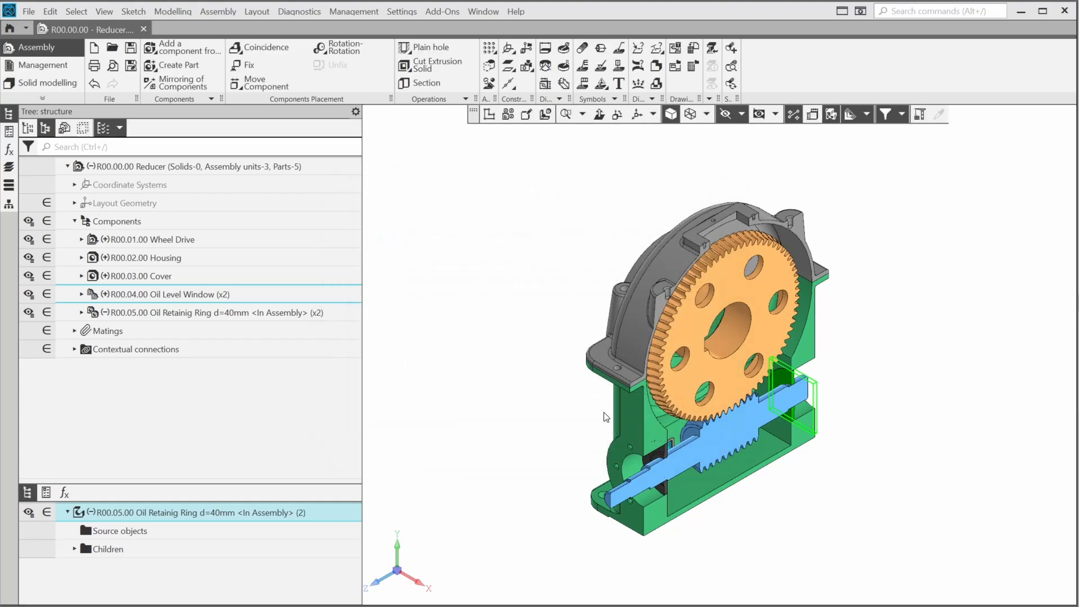